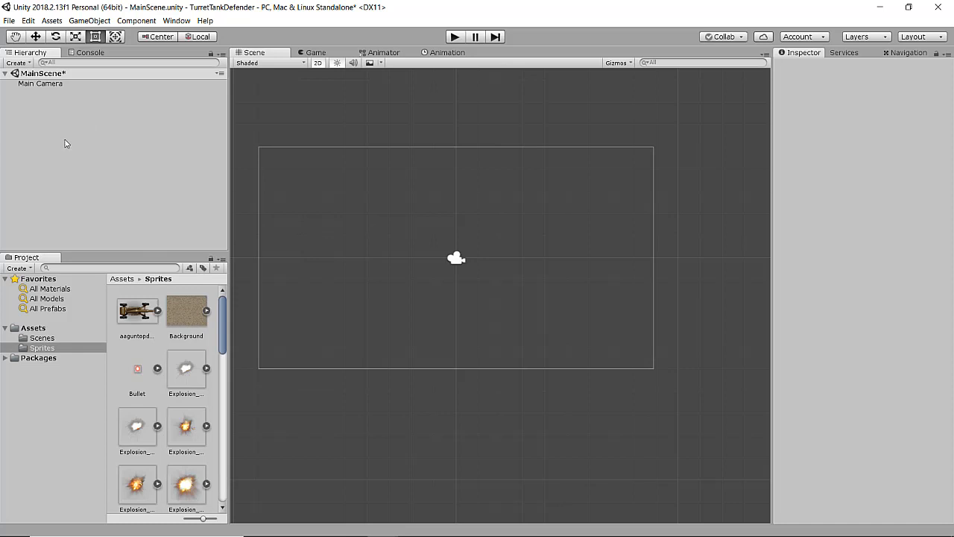
Step: Place the Background sprite in the scene and enlarge it from its lower-right corner to a scale of about 1.7 by 1.52
{"action": "left_click", "coordinate": [188, 322]}
{"action": "left_click_drag", "start_coordinate": [189, 322], "coordinate": [66, 132]}
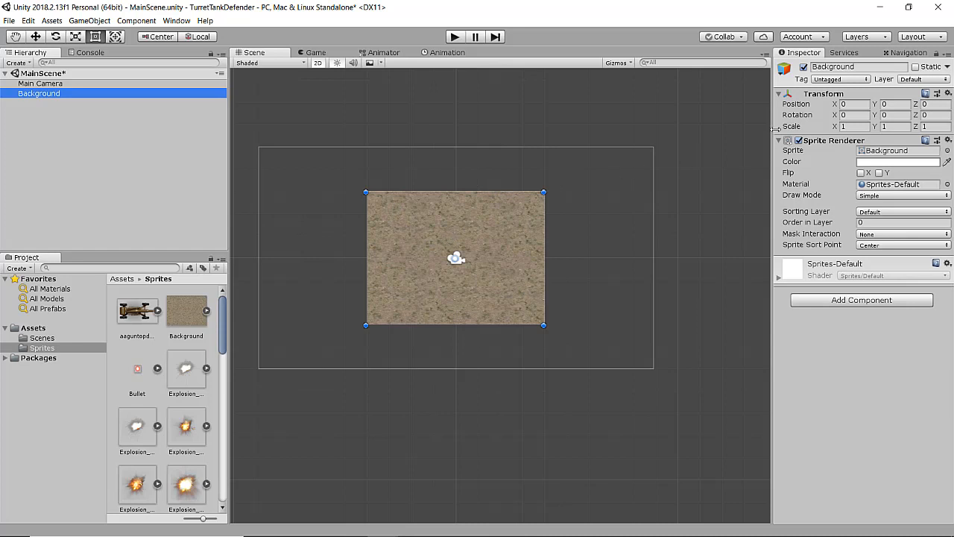
{"action": "left_click", "coordinate": [545, 326]}
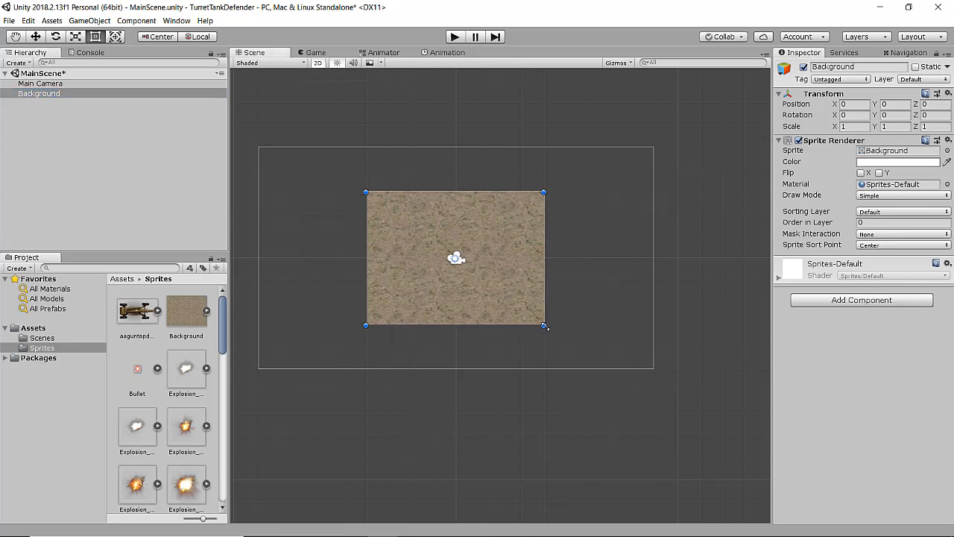
{"action": "left_click_drag", "start_coordinate": [546, 326], "coordinate": [669, 395]}
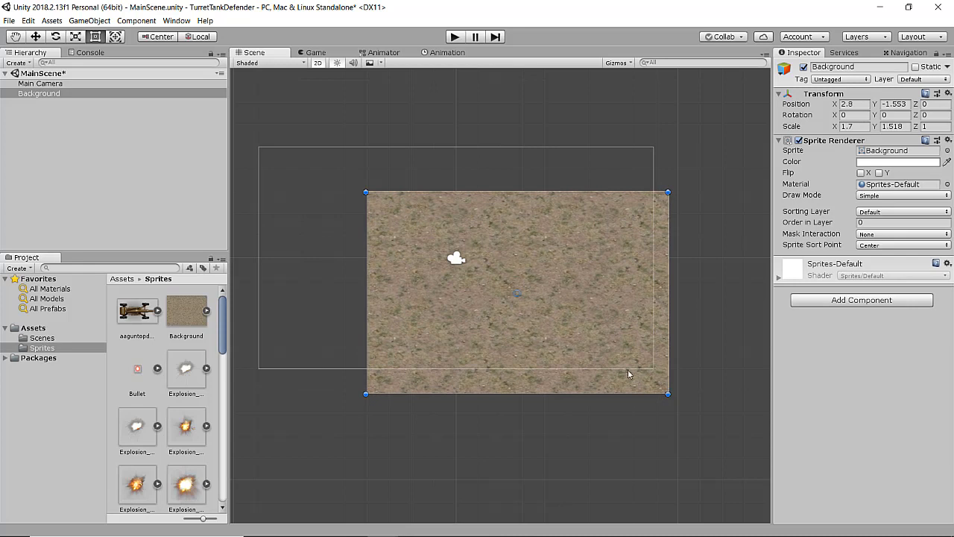
Step: Center the enlarged Background sprite by setting its X and Y position to 0
{"action": "left_click", "coordinate": [854, 105]}
{"action": "type", "text": "0"}
{"action": "left_click", "coordinate": [901, 104]}
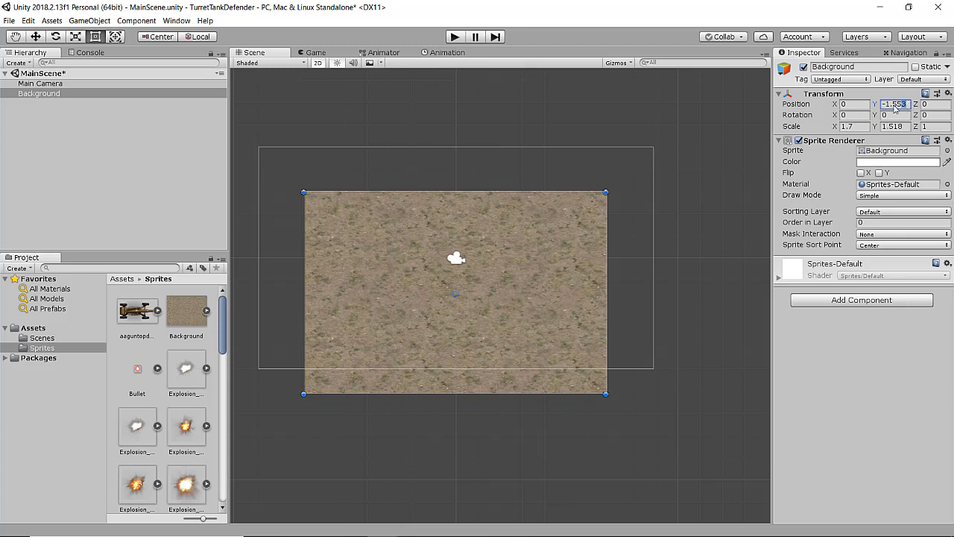
{"action": "type", "text": "0"}
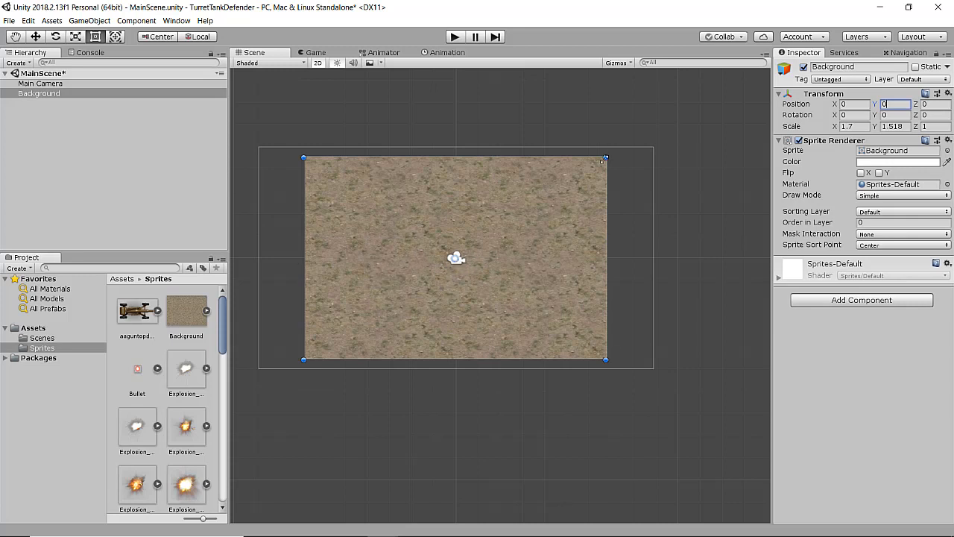
Step: Stretch the Background sprite past all edges of the camera frame, to a scale of about 2.33 by 1.75
{"action": "left_click_drag", "start_coordinate": [603, 157], "coordinate": [669, 130]}
{"action": "left_click_drag", "start_coordinate": [544, 203], "coordinate": [491, 214]}
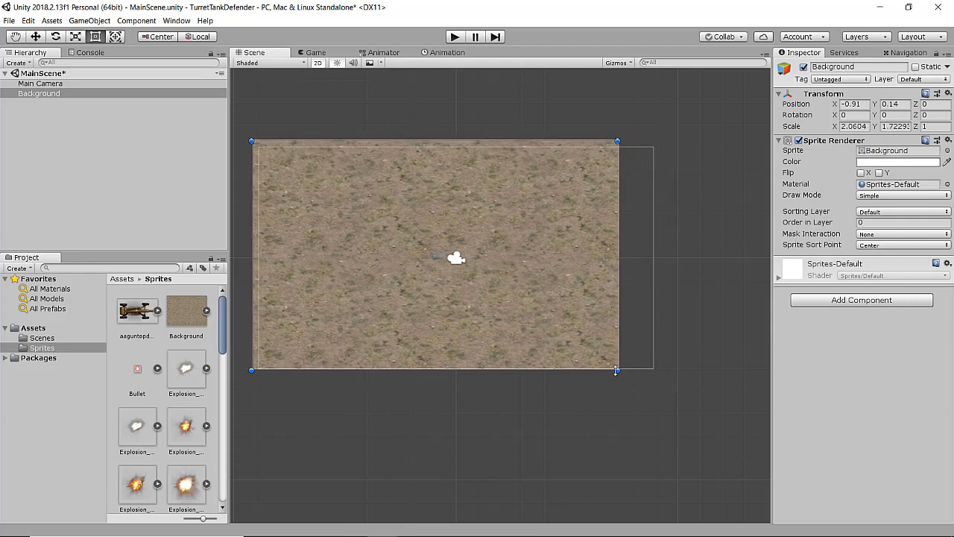
{"action": "left_click_drag", "start_coordinate": [617, 369], "coordinate": [664, 373]}
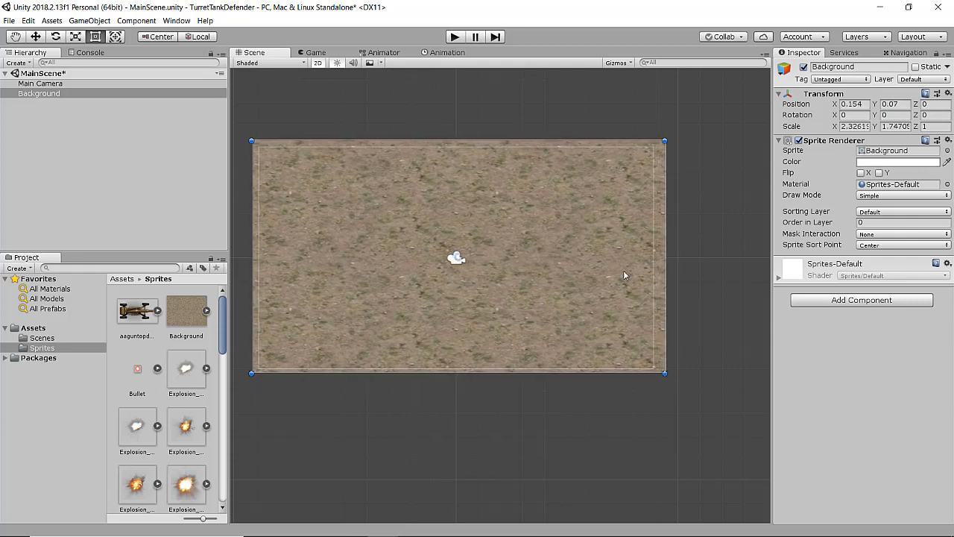
Step: Set the stretched Background sprite's position back to X 0 and Y 0
{"action": "left_click", "coordinate": [855, 104]}
{"action": "left_click", "coordinate": [832, 106]}
{"action": "type", "text": "0"}
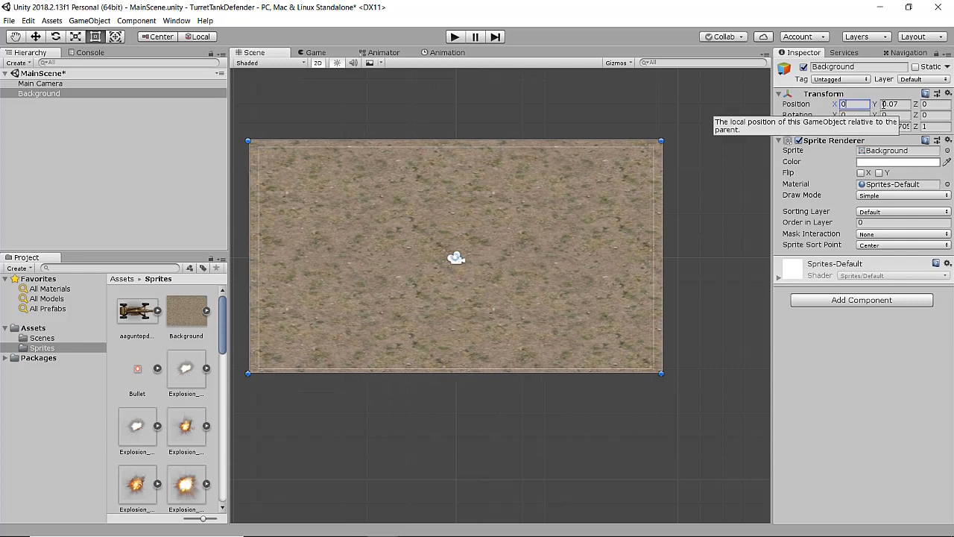
{"action": "left_click", "coordinate": [883, 105]}
{"action": "type", "text": "0"}
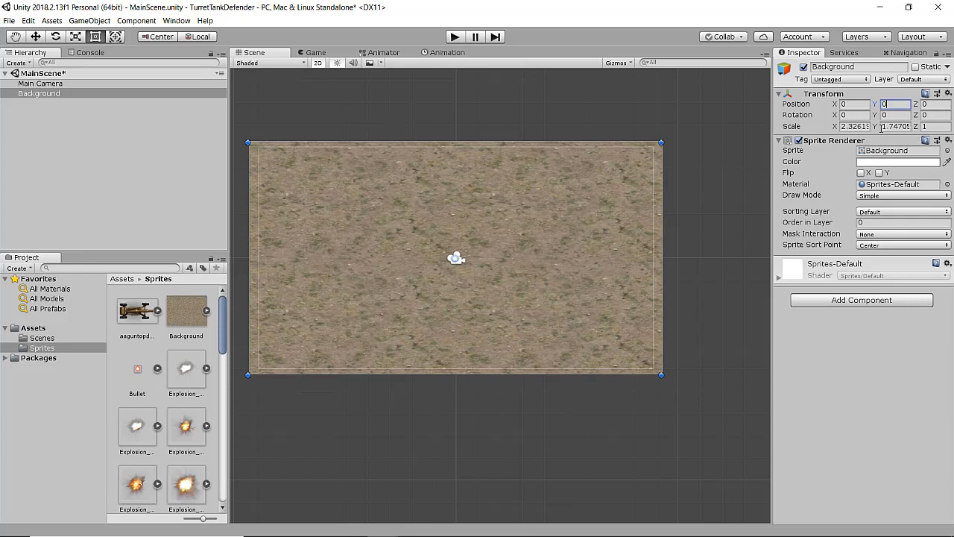
Step: Set the Background sprite's X scale to 2.4
{"action": "left_click", "coordinate": [857, 126]}
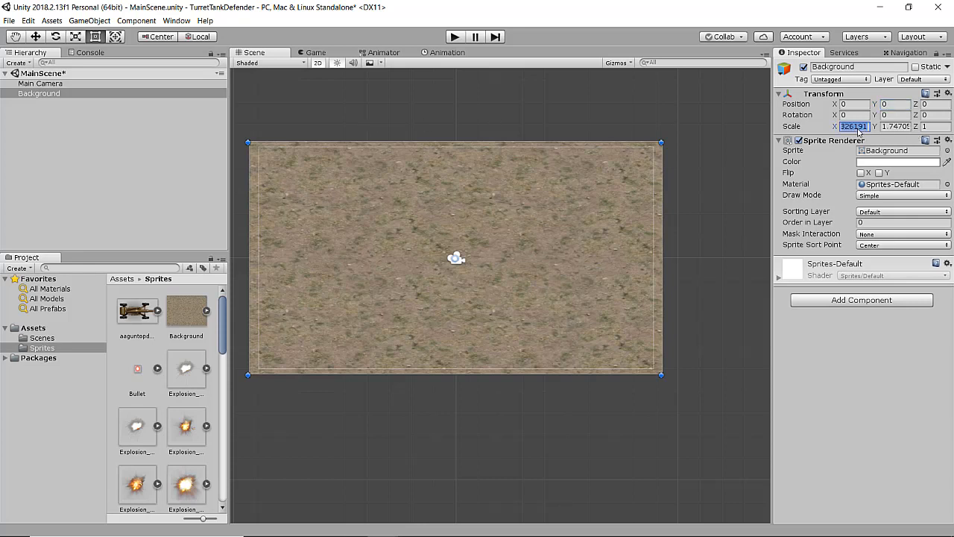
{"action": "type", "text": "2.2.4"}
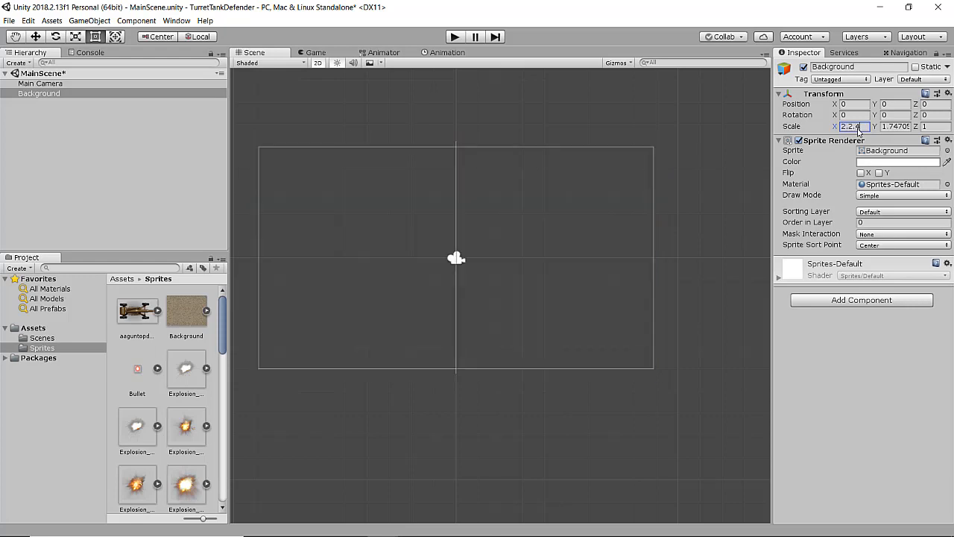
{"action": "key", "text": "BackSpace"}
{"action": "key", "text": "BackSpace"}
{"action": "key", "text": "BackSpace"}
{"action": "type", "text": "4"}
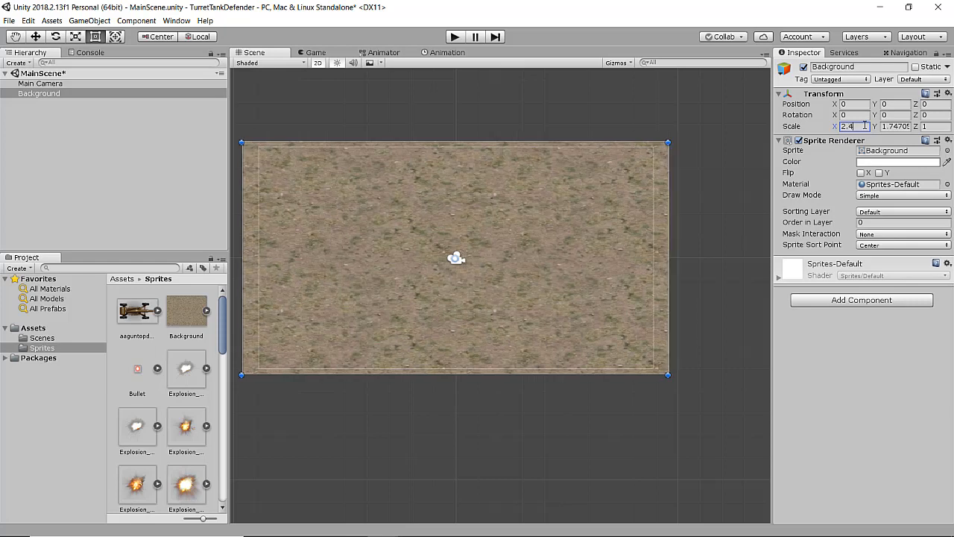
Step: Set the Background sprite's Y scale to 1.8 and deselect the sprite
{"action": "left_click", "coordinate": [903, 128]}
{"action": "type", "text": "1.1.8"}
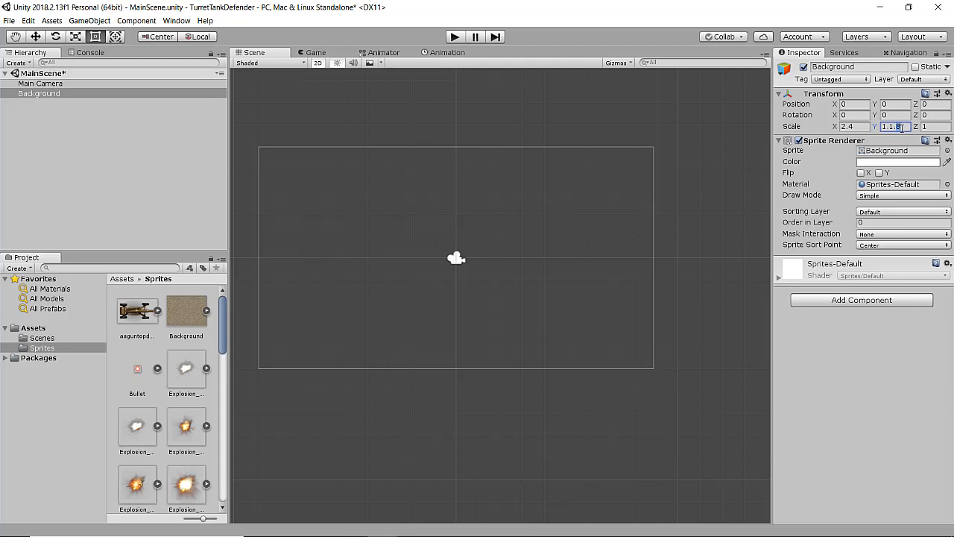
{"action": "key", "text": "BackSpace"}
{"action": "key", "text": "BackSpace"}
{"action": "key", "text": "BackSpace"}
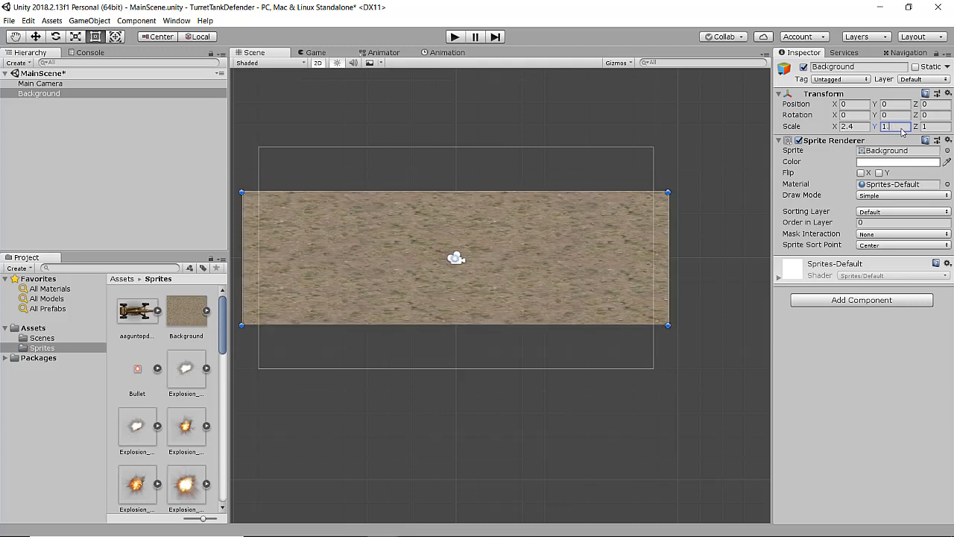
{"action": "type", "text": "8"}
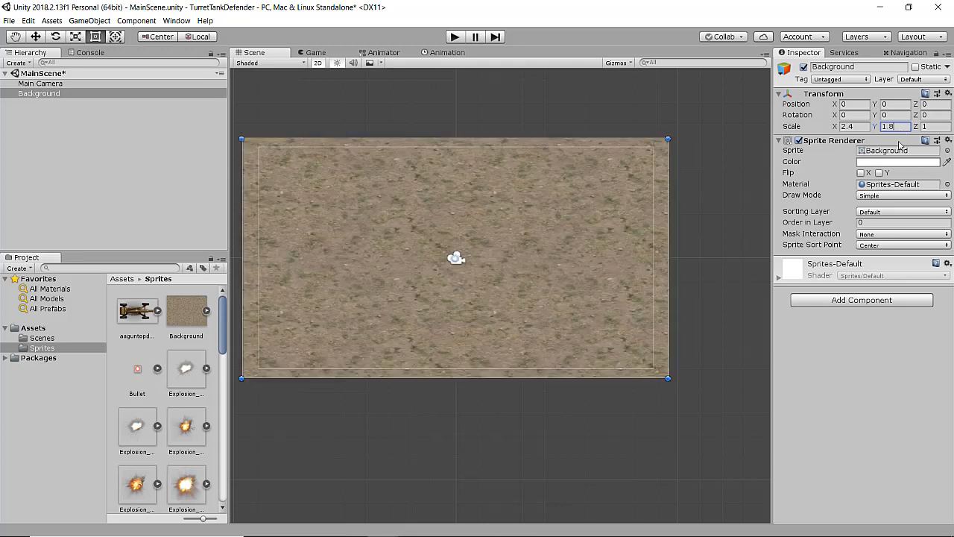
{"action": "key", "text": "Return"}
{"action": "left_click", "coordinate": [49, 114]}
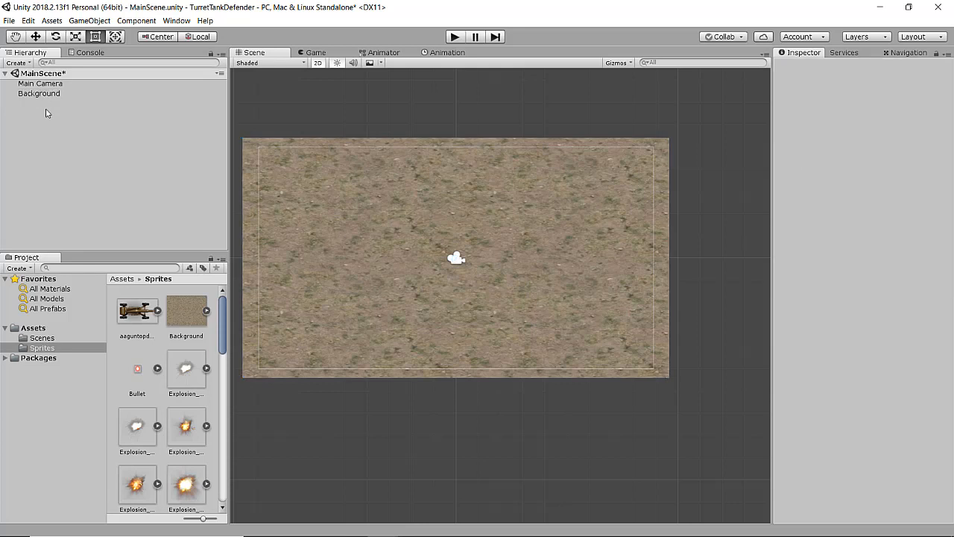
Step: Add a new sorting layer named BackGround, starting from the Background sprite's sorting layer setting
{"action": "left_click", "coordinate": [44, 95]}
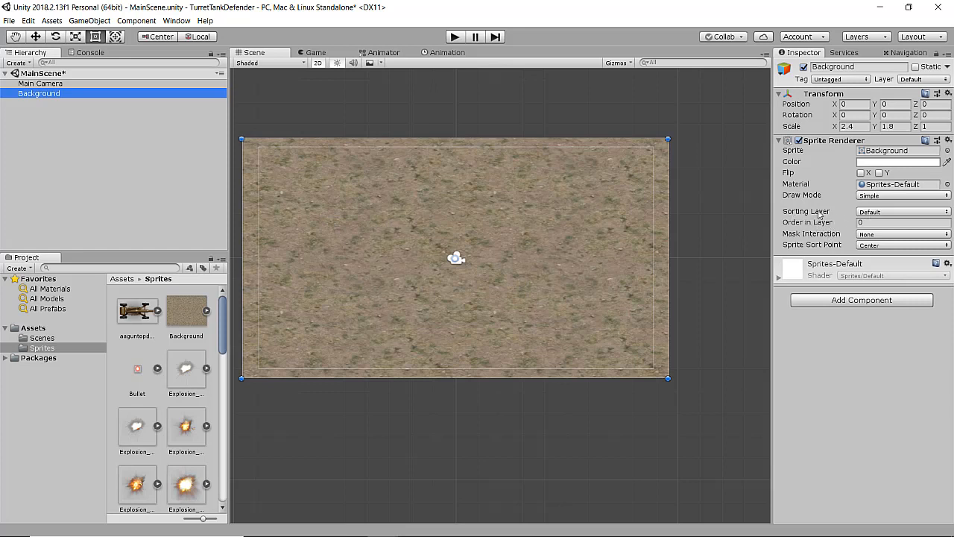
{"action": "left_click", "coordinate": [872, 214]}
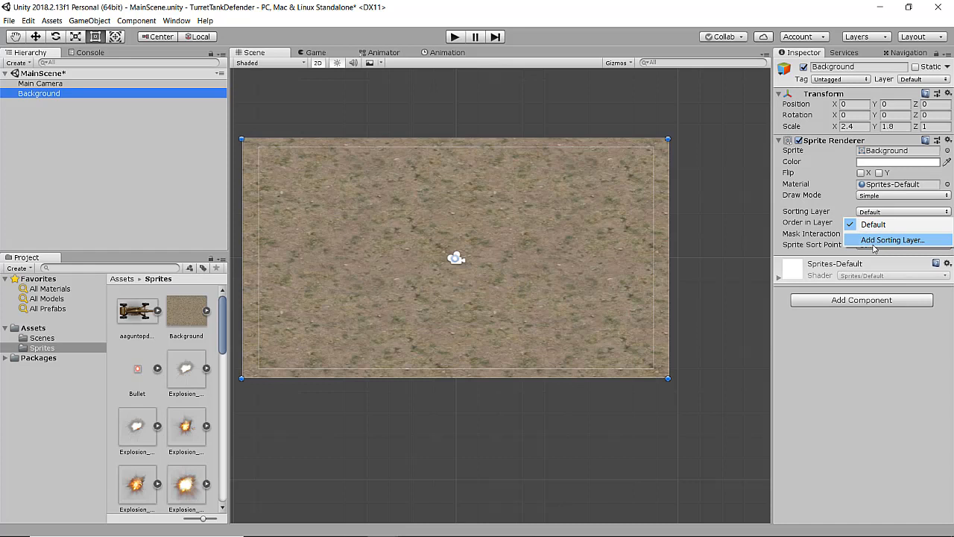
{"action": "left_click", "coordinate": [873, 244]}
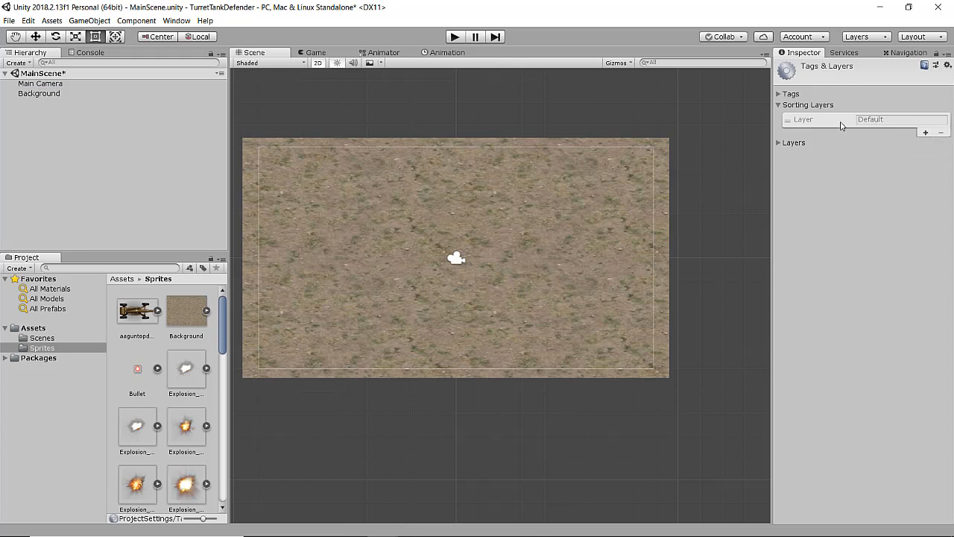
{"action": "left_click", "coordinate": [924, 133]}
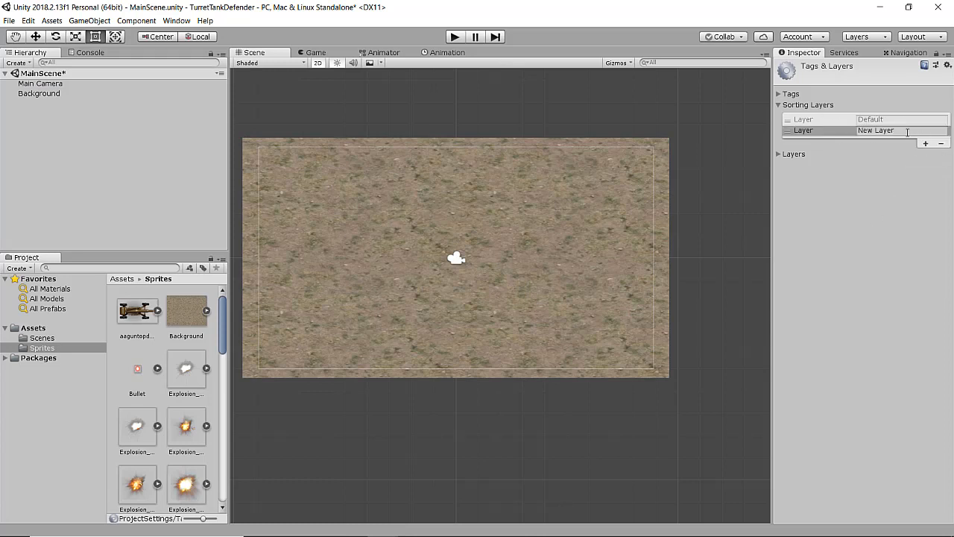
{"action": "left_click", "coordinate": [865, 131]}
{"action": "type", "text": "B"}
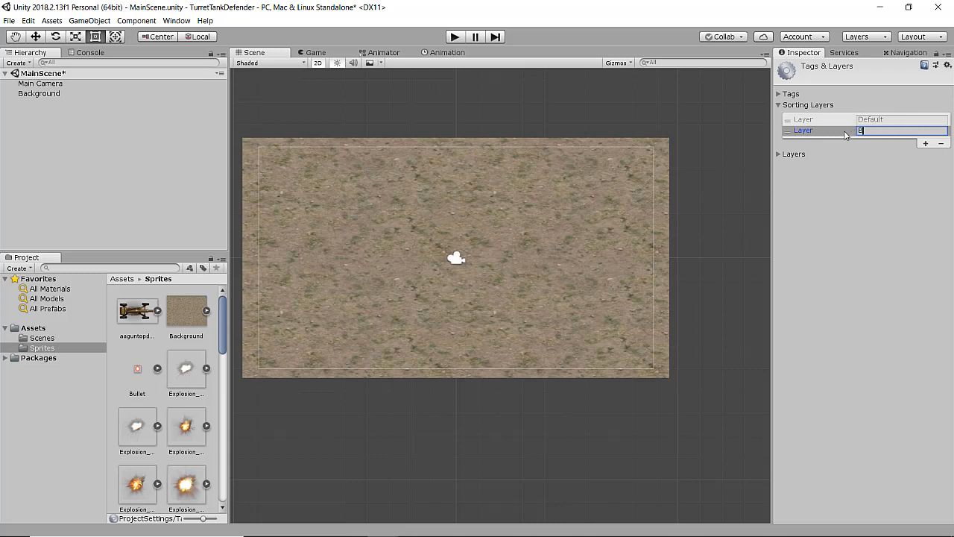
{"action": "type", "text": "ackGround"}
Step: Open the Unity manual page on Tags and Layers in the browser and close the other open pages
{"action": "left_click", "coordinate": [925, 66]}
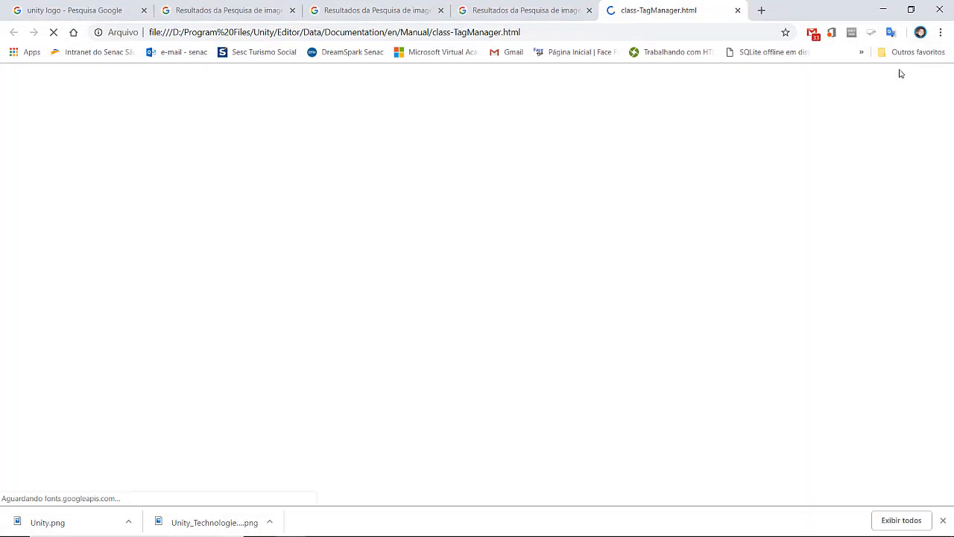
{"action": "left_click", "coordinate": [441, 11]}
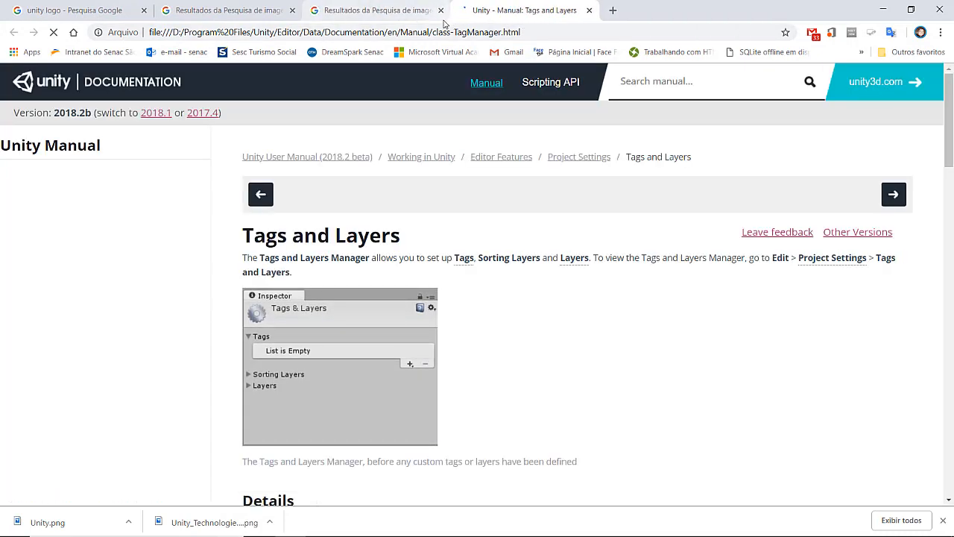
{"action": "left_click", "coordinate": [440, 11]}
{"action": "left_click", "coordinate": [292, 11]}
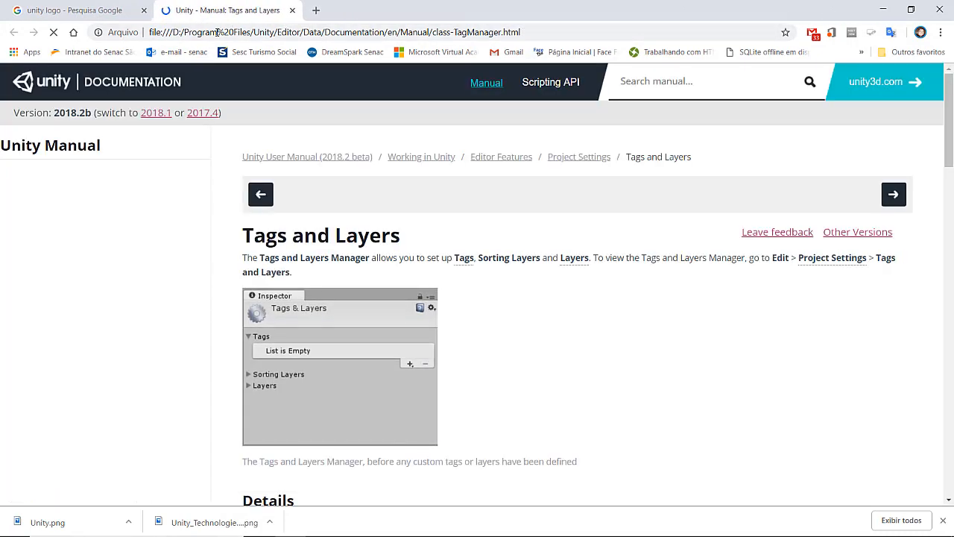
{"action": "left_click", "coordinate": [143, 10]}
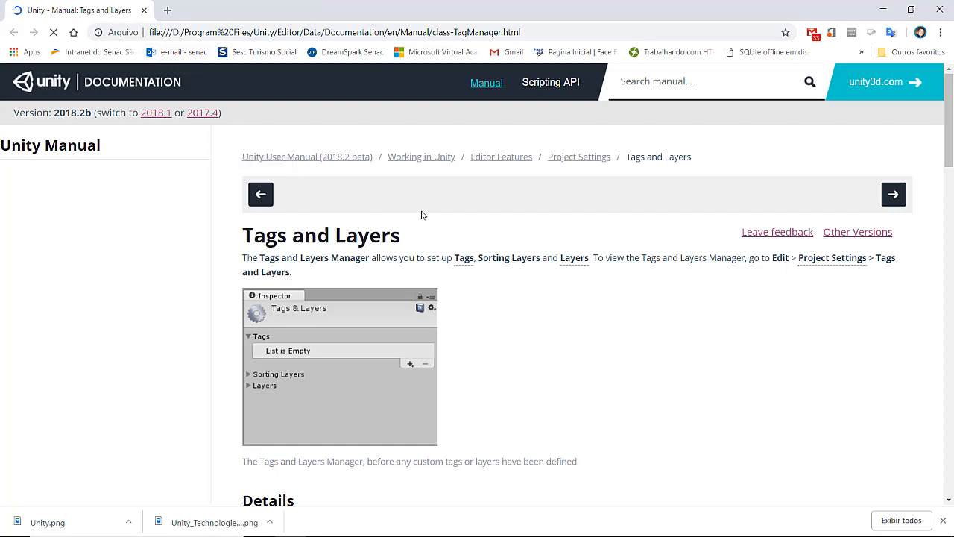
Step: Read the manual's explanations of tags and sorting layers, including how sorting layers are added, removed and reordered
{"action": "scroll", "coordinate": [448, 213], "scroll_direction": "down", "scroll_amount": 2}
{"action": "scroll", "coordinate": [462, 203], "scroll_direction": "up", "scroll_amount": 1}
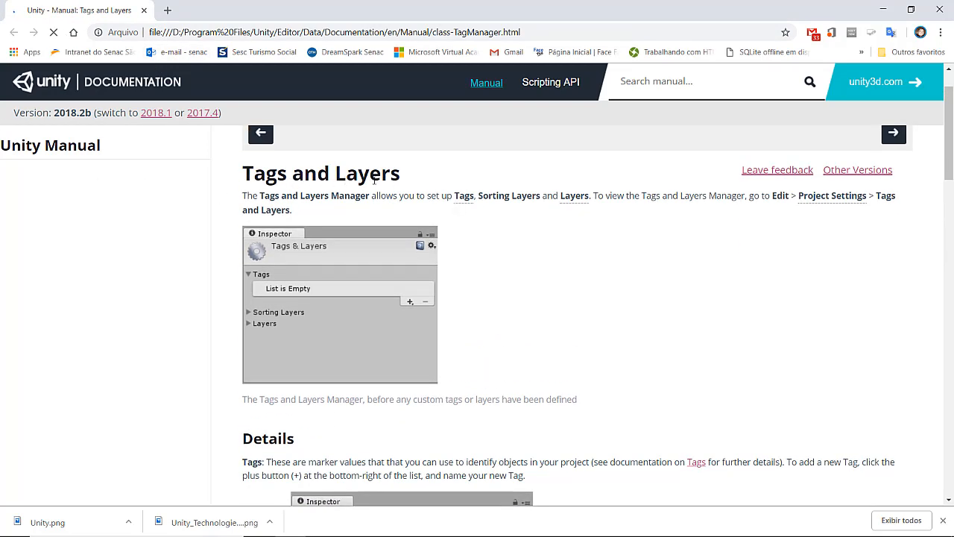
{"action": "scroll", "coordinate": [477, 202], "scroll_direction": "down", "scroll_amount": 2}
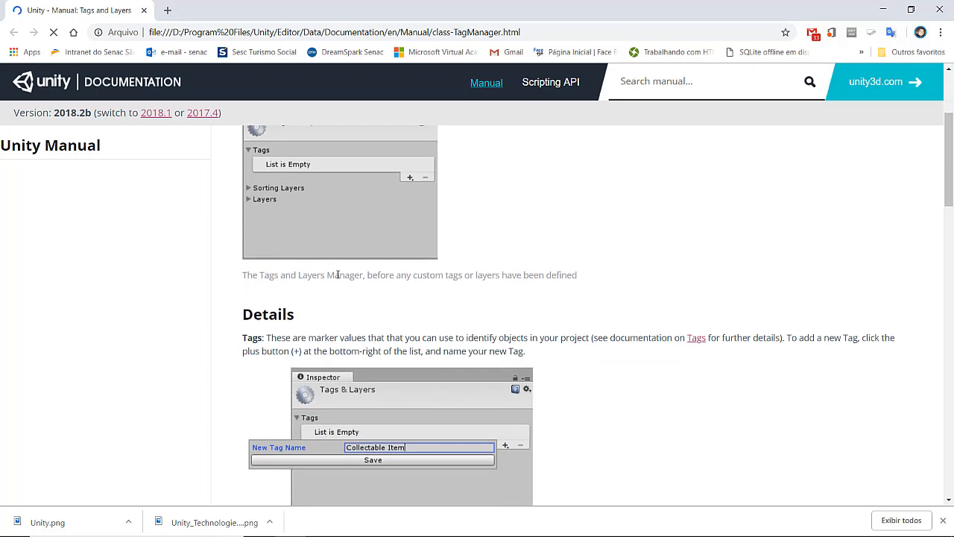
{"action": "scroll", "coordinate": [338, 275], "scroll_direction": "down", "scroll_amount": 1}
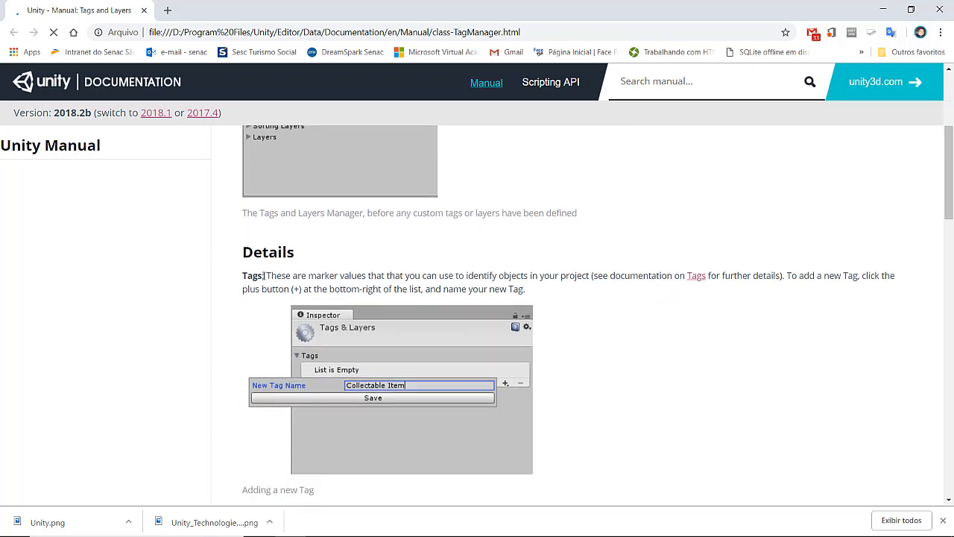
{"action": "scroll", "coordinate": [467, 286], "scroll_direction": "down", "scroll_amount": 1}
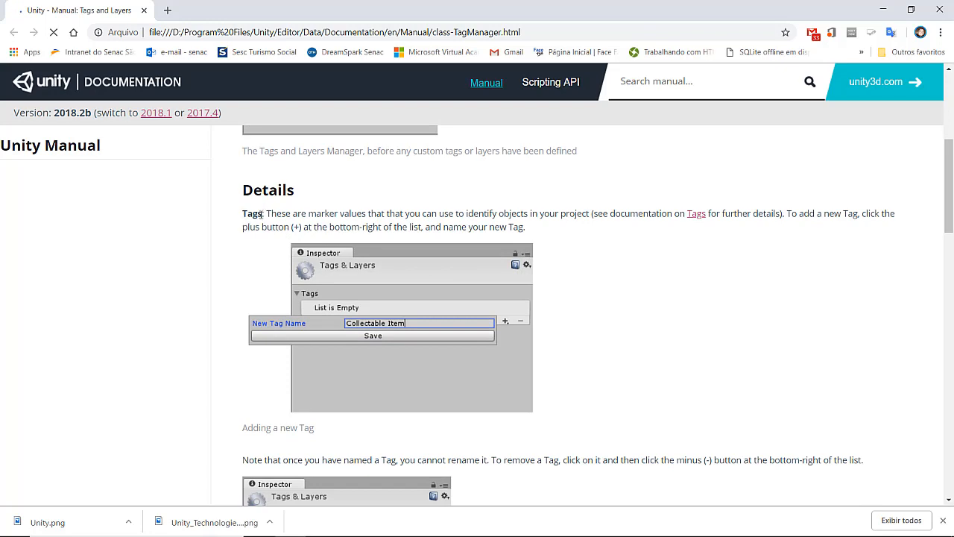
{"action": "left_click_drag", "start_coordinate": [264, 214], "coordinate": [243, 216]}
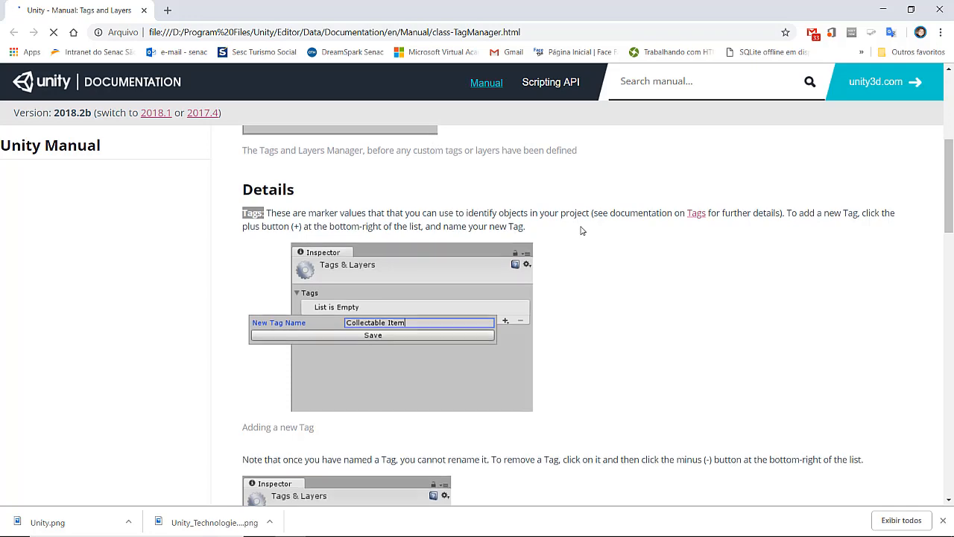
{"action": "scroll", "coordinate": [580, 229], "scroll_direction": "down", "scroll_amount": 1}
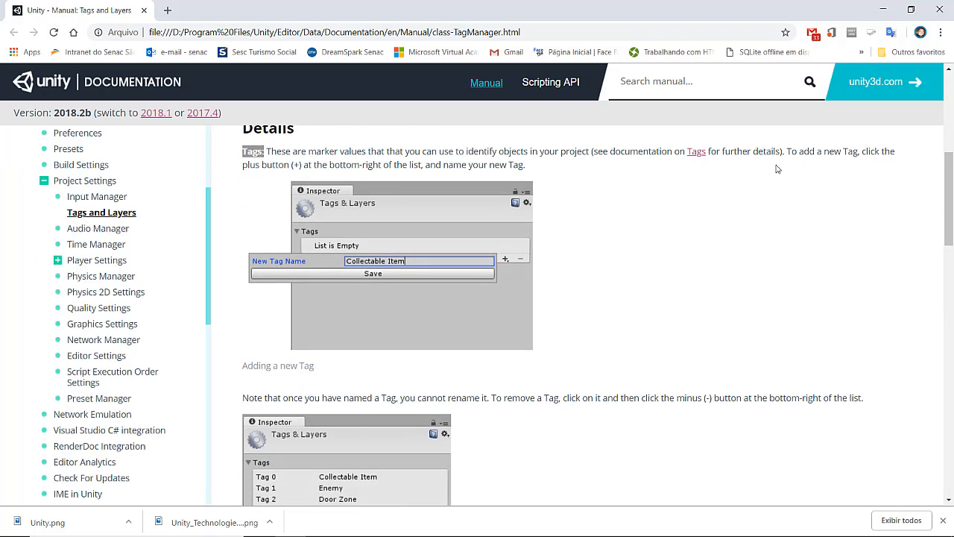
{"action": "scroll", "coordinate": [605, 190], "scroll_direction": "down", "scroll_amount": 1}
{"action": "scroll", "coordinate": [603, 192], "scroll_direction": "down", "scroll_amount": 2}
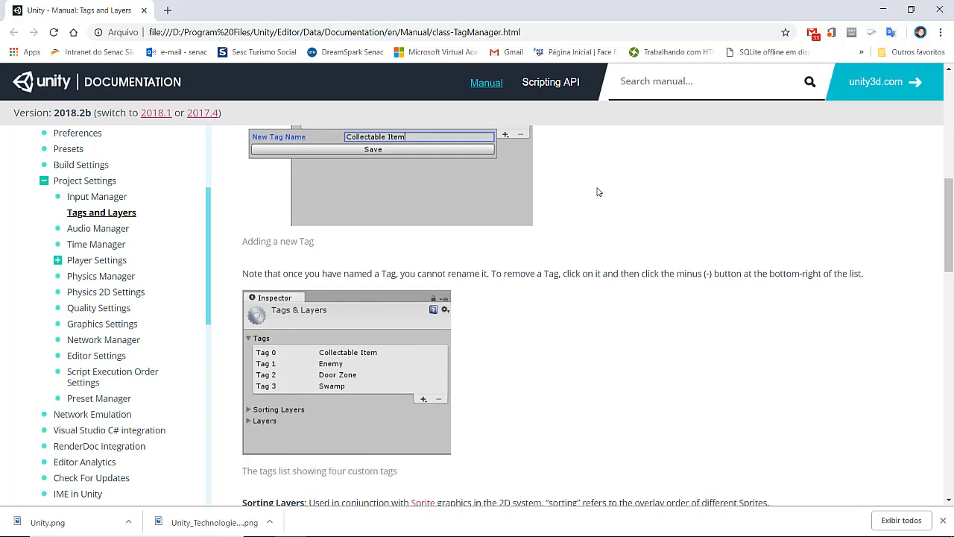
{"action": "scroll", "coordinate": [587, 197], "scroll_direction": "down", "scroll_amount": 1}
{"action": "scroll", "coordinate": [574, 196], "scroll_direction": "down", "scroll_amount": 2}
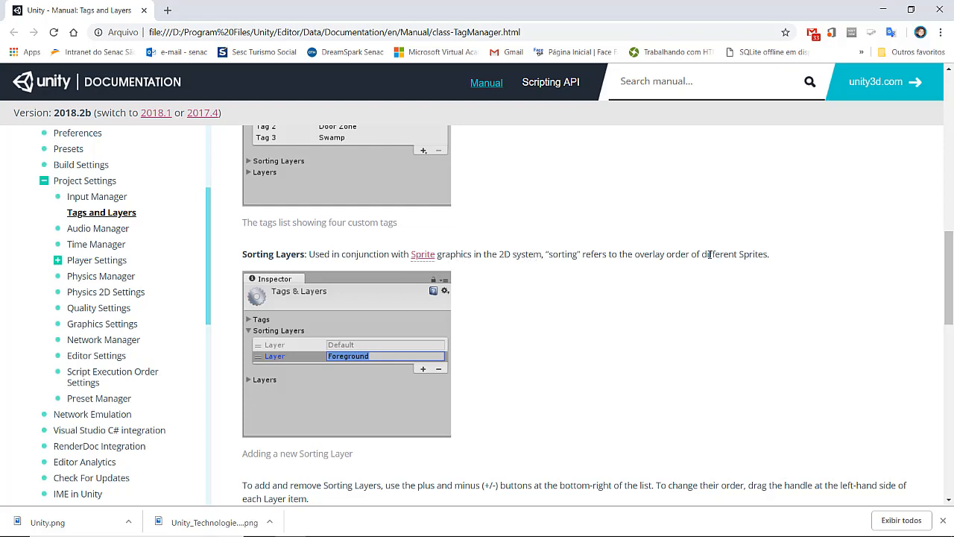
{"action": "scroll", "coordinate": [707, 224], "scroll_direction": "down", "scroll_amount": 1}
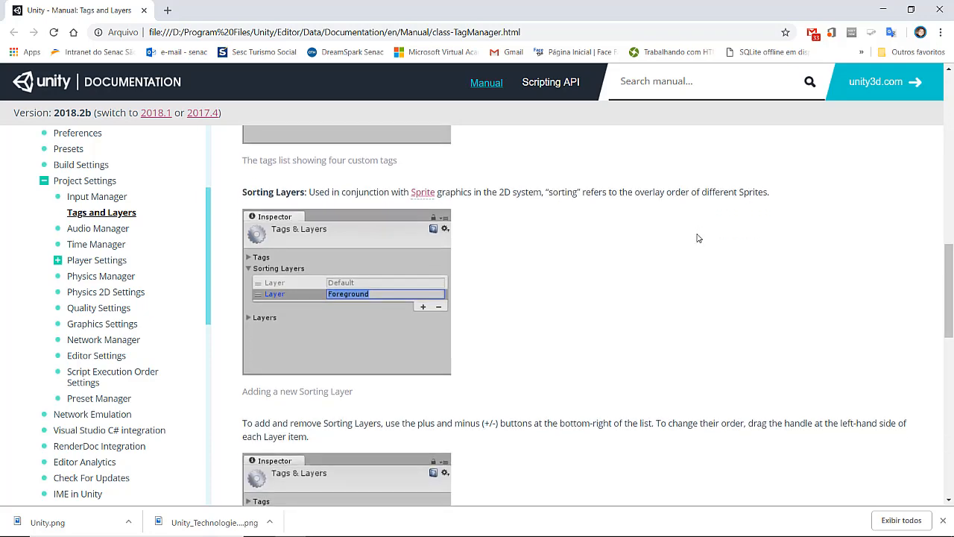
{"action": "scroll", "coordinate": [698, 238], "scroll_direction": "down", "scroll_amount": 1}
{"action": "scroll", "coordinate": [697, 238], "scroll_direction": "down", "scroll_amount": 1}
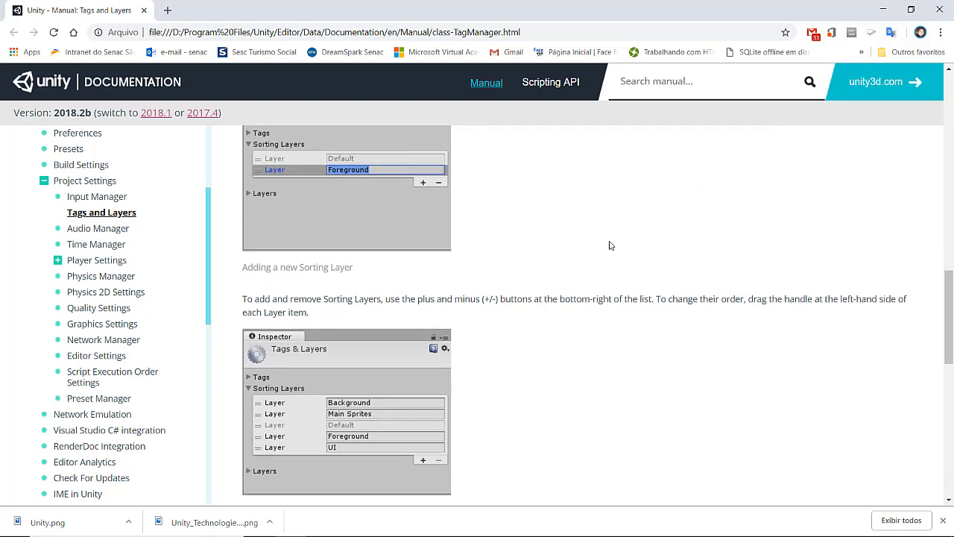
Step: Read the manual's sections on the Sorting Layers list and on Layers down to the page's end, and return to Unity
{"action": "scroll", "coordinate": [494, 245], "scroll_direction": "down", "scroll_amount": 2}
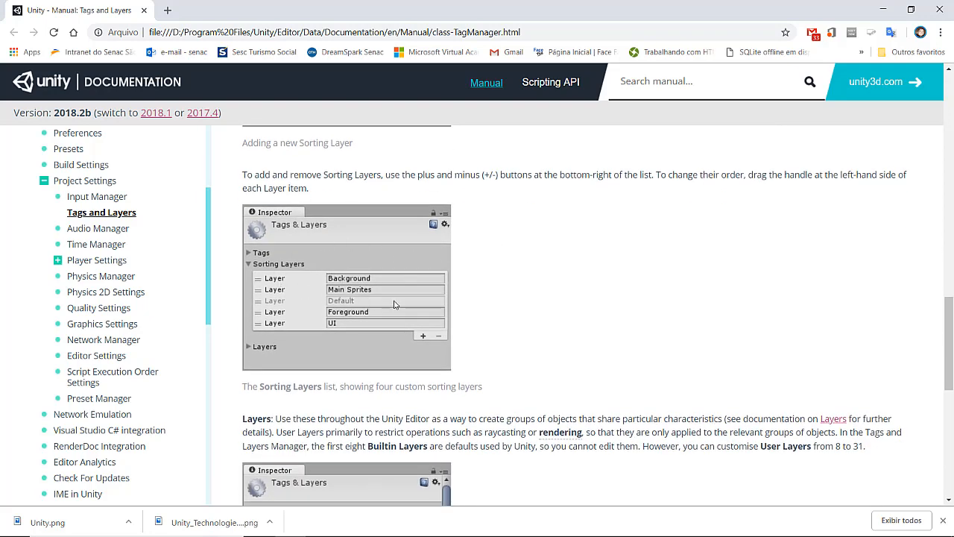
{"action": "scroll", "coordinate": [294, 294], "scroll_direction": "down", "scroll_amount": 2}
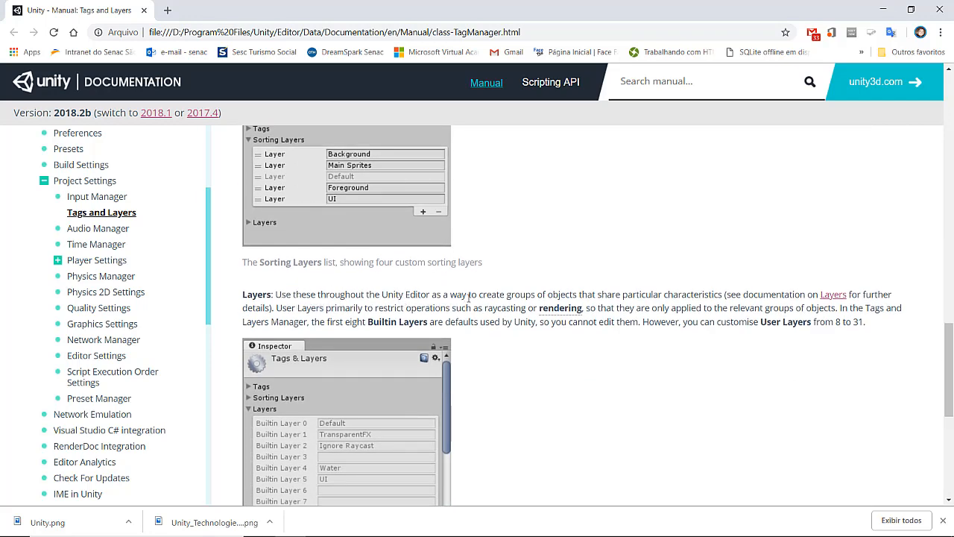
{"action": "scroll", "coordinate": [471, 294], "scroll_direction": "down", "scroll_amount": 1}
{"action": "scroll", "coordinate": [471, 293], "scroll_direction": "down", "scroll_amount": 1}
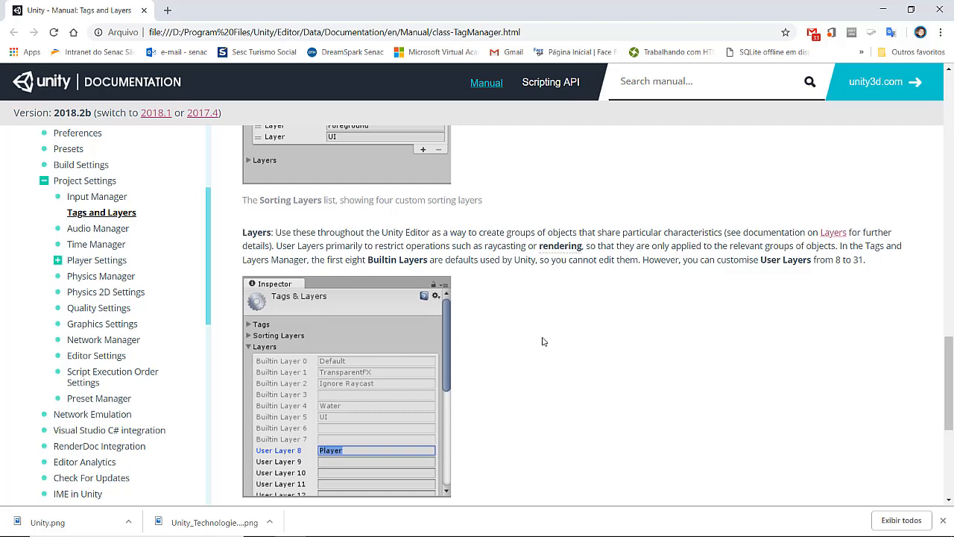
{"action": "scroll", "coordinate": [534, 335], "scroll_direction": "down", "scroll_amount": 3}
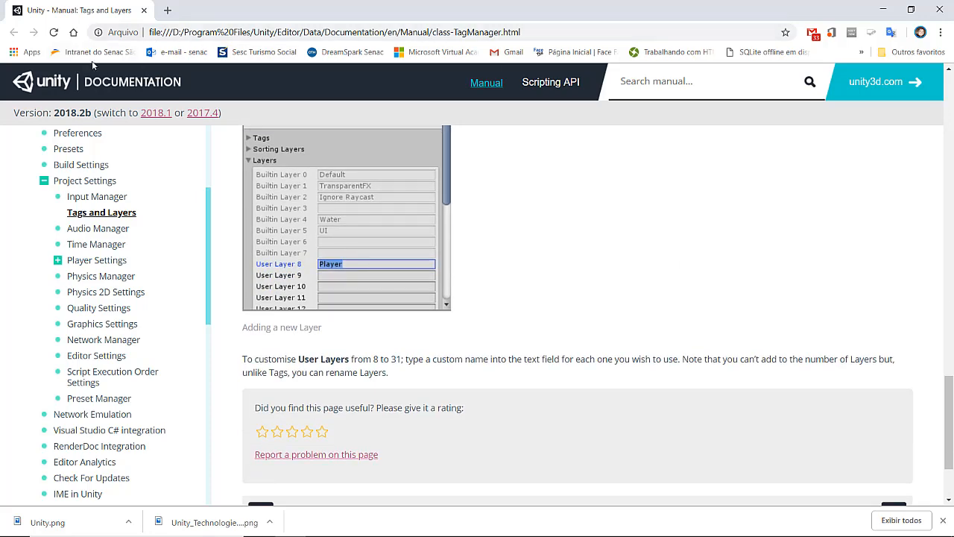
{"action": "left_click", "coordinate": [882, 9]}
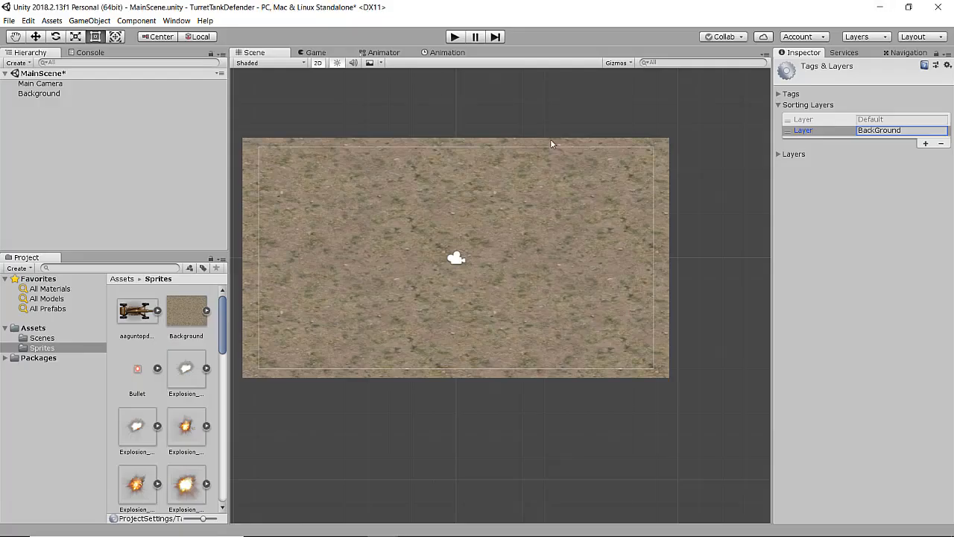
Step: Add another sorting layer named Main below the BackGround layer
{"action": "left_click", "coordinate": [925, 143]}
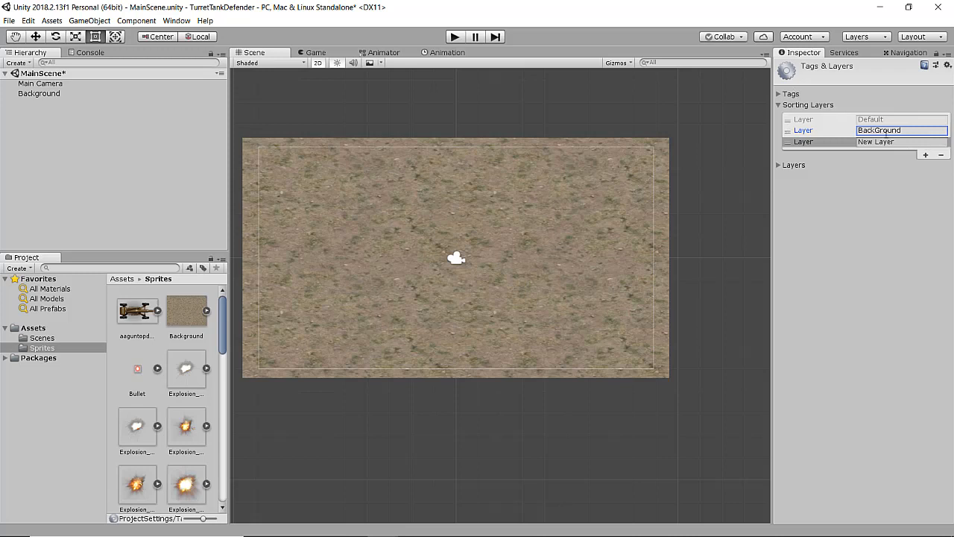
{"action": "left_click", "coordinate": [903, 141]}
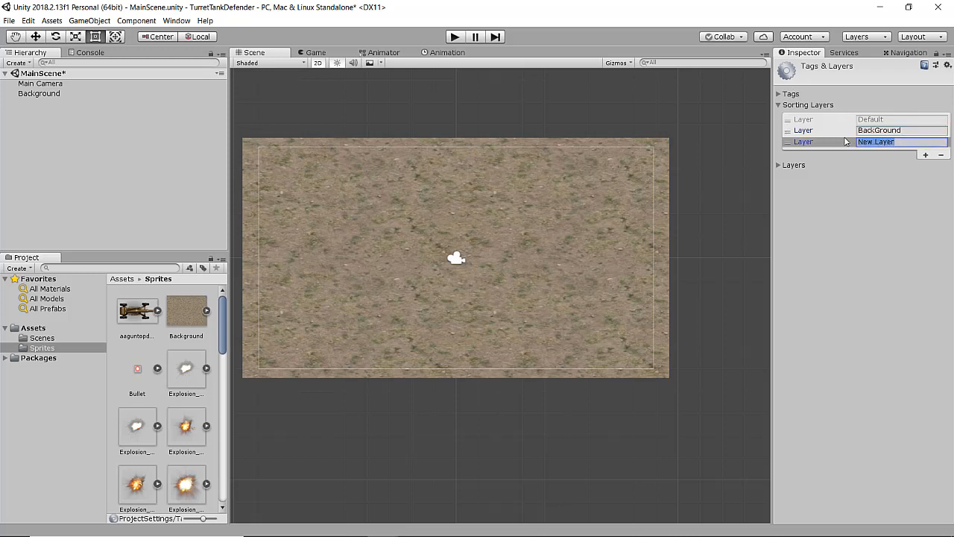
{"action": "type", "text": "Main"}
{"action": "left_click", "coordinate": [870, 208]}
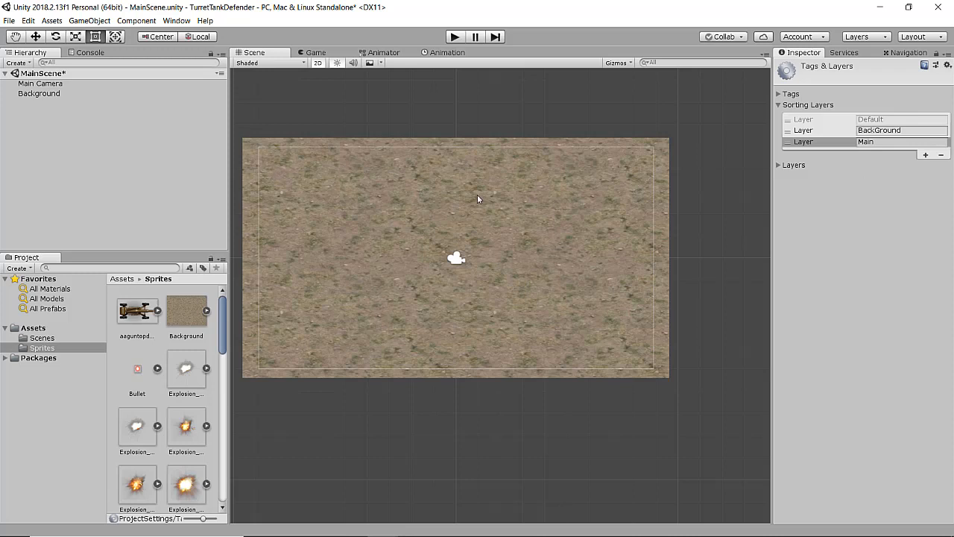
Step: Assign the Background sprite to the BackGround sorting layer and deselect it
{"action": "left_click", "coordinate": [112, 159]}
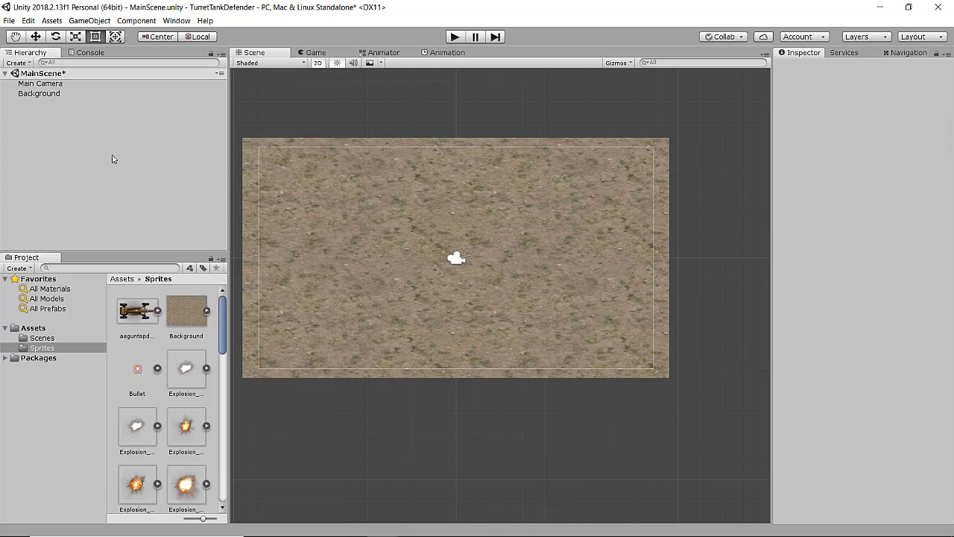
{"action": "left_click", "coordinate": [40, 96]}
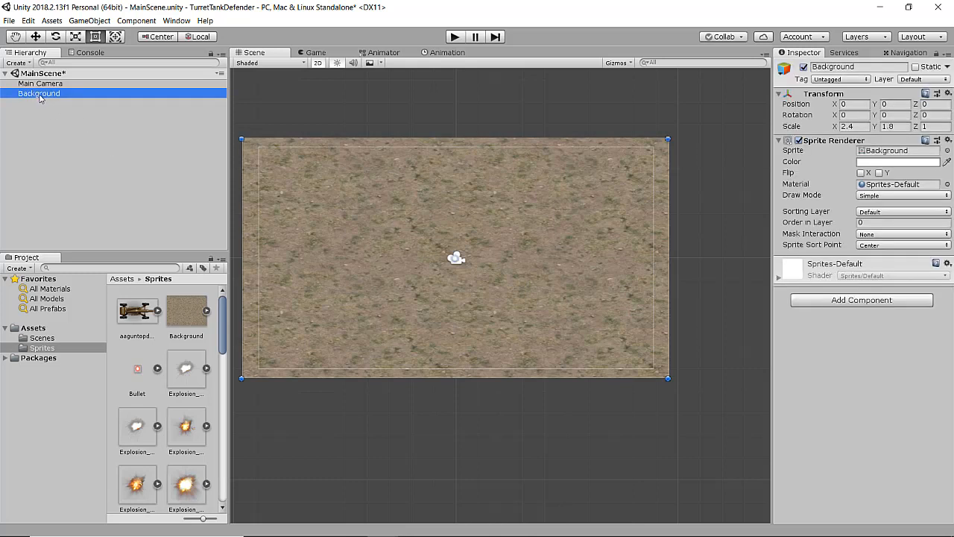
{"action": "left_click", "coordinate": [881, 215]}
{"action": "left_click", "coordinate": [877, 236]}
{"action": "left_click", "coordinate": [73, 166]}
Step: Create an empty game object at the root of MainScene and name it Player
{"action": "right_click", "coordinate": [60, 143]}
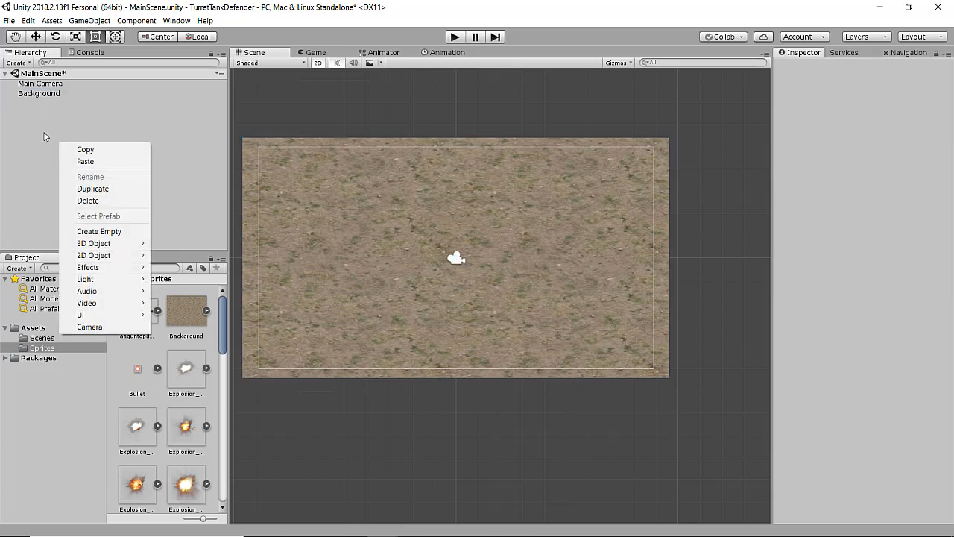
{"action": "left_click", "coordinate": [91, 234]}
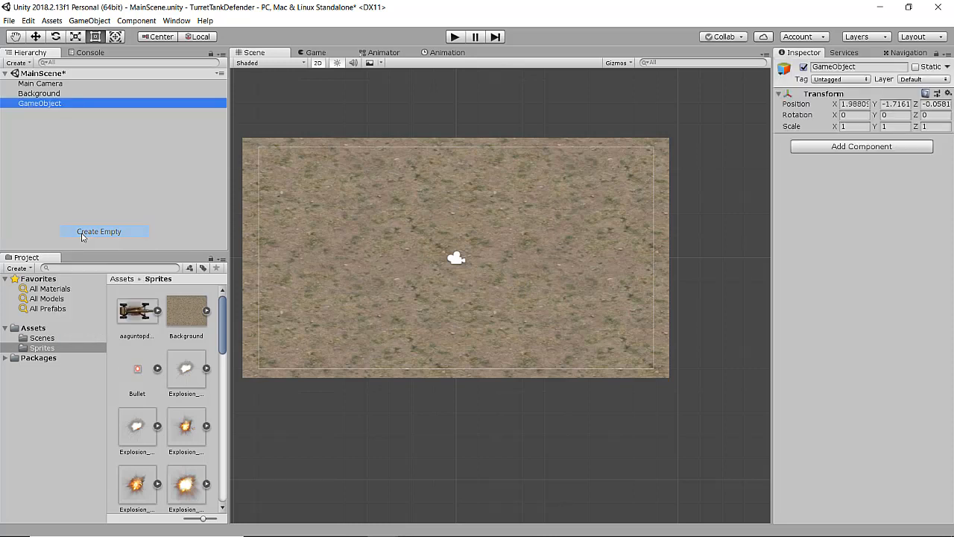
{"action": "left_click", "coordinate": [41, 104]}
{"action": "type", "text": "Player"}
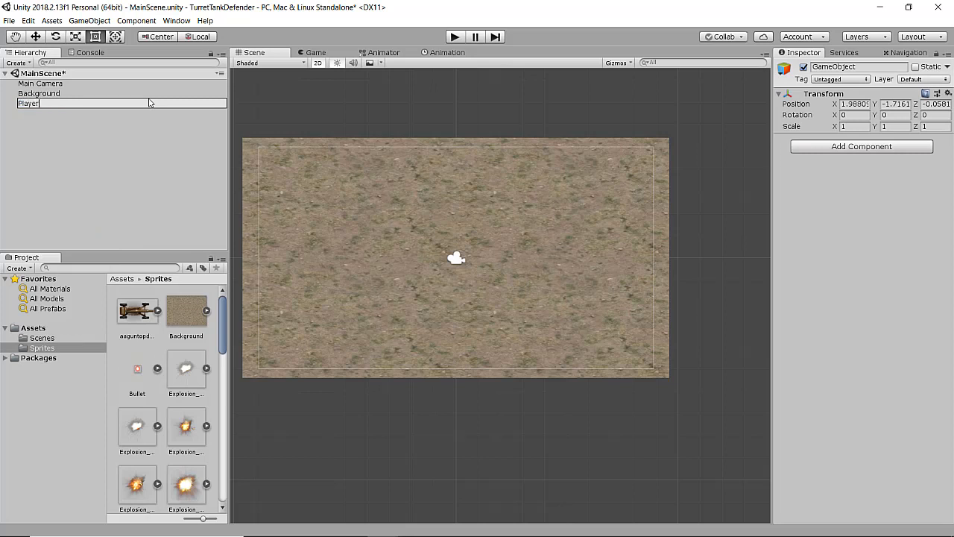
{"action": "key", "text": "Return"}
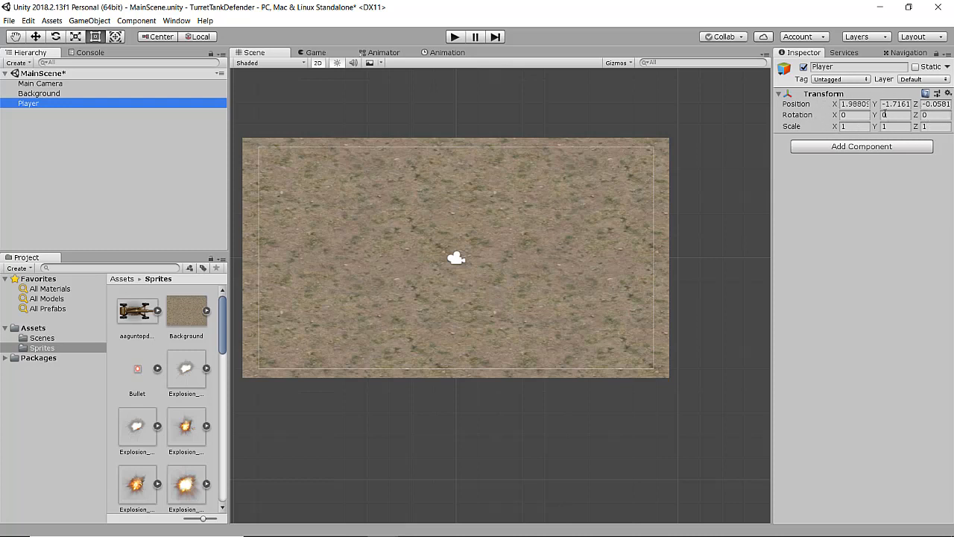
{"action": "left_click", "coordinate": [855, 147]}
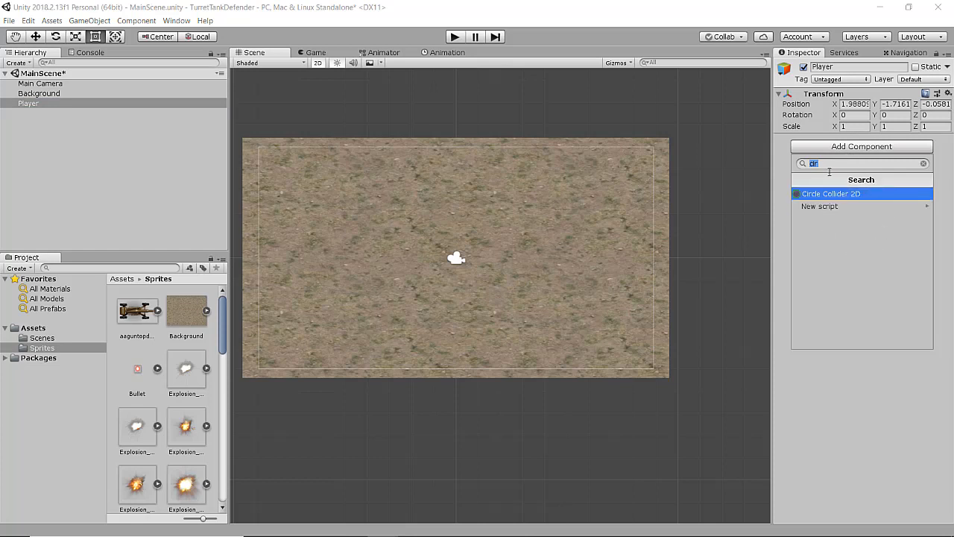
{"action": "key", "text": "BackSpace"}
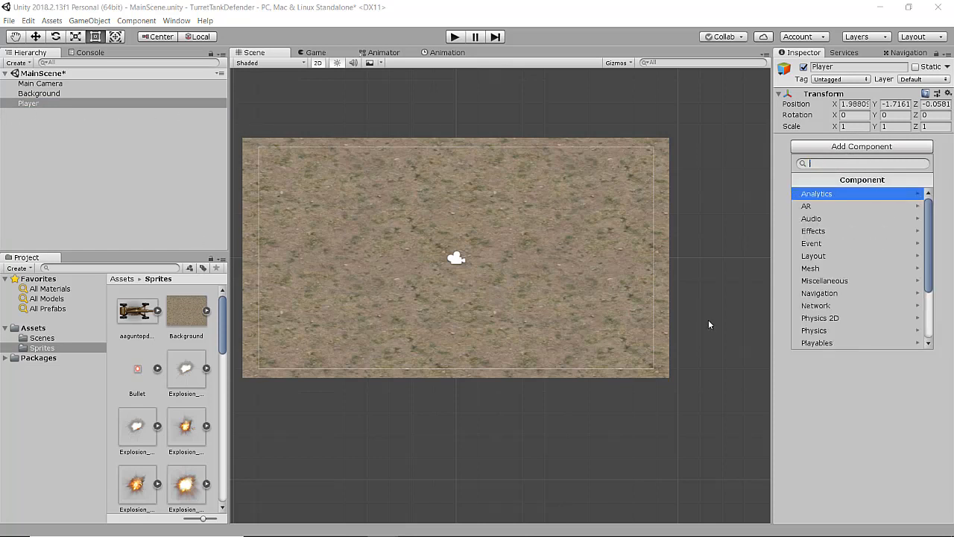
{"action": "left_click", "coordinate": [837, 400]}
{"action": "left_click", "coordinate": [38, 93]}
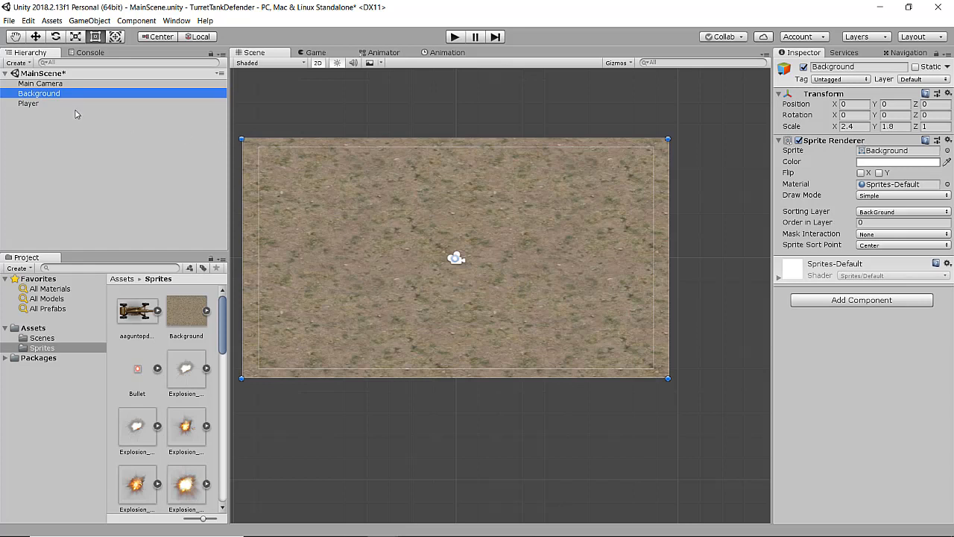
{"action": "left_click", "coordinate": [36, 105]}
{"action": "left_click", "coordinate": [863, 149]}
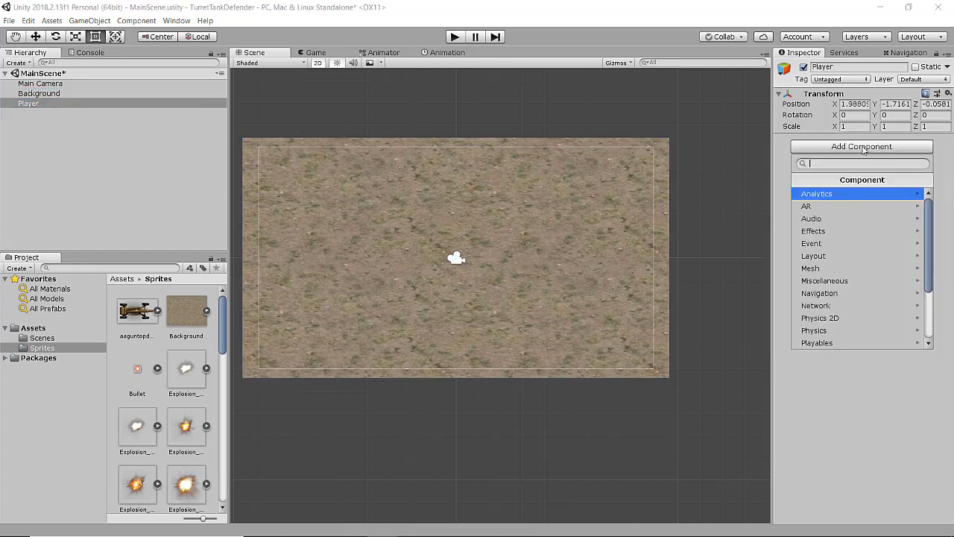
{"action": "type", "text": "sprite"}
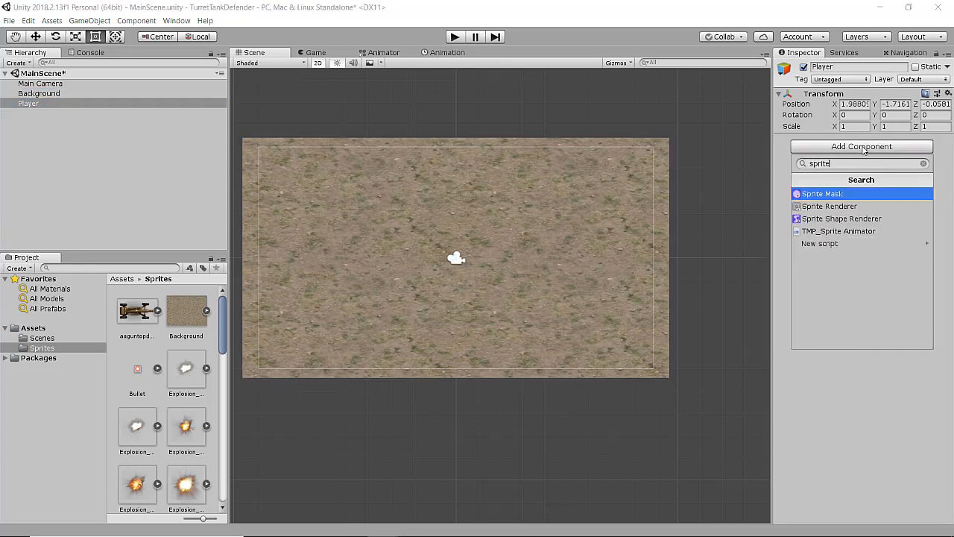
{"action": "left_click", "coordinate": [850, 426]}
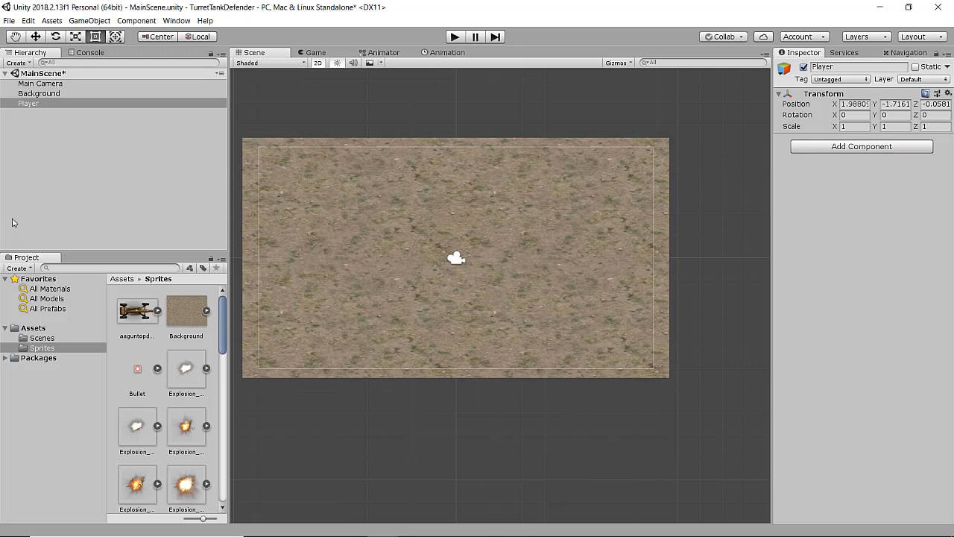
Step: Add the aaguntopdown sprite as a child of the Player object and compare the components of parent and child
{"action": "left_click", "coordinate": [130, 318]}
{"action": "left_click_drag", "start_coordinate": [130, 318], "coordinate": [25, 105]}
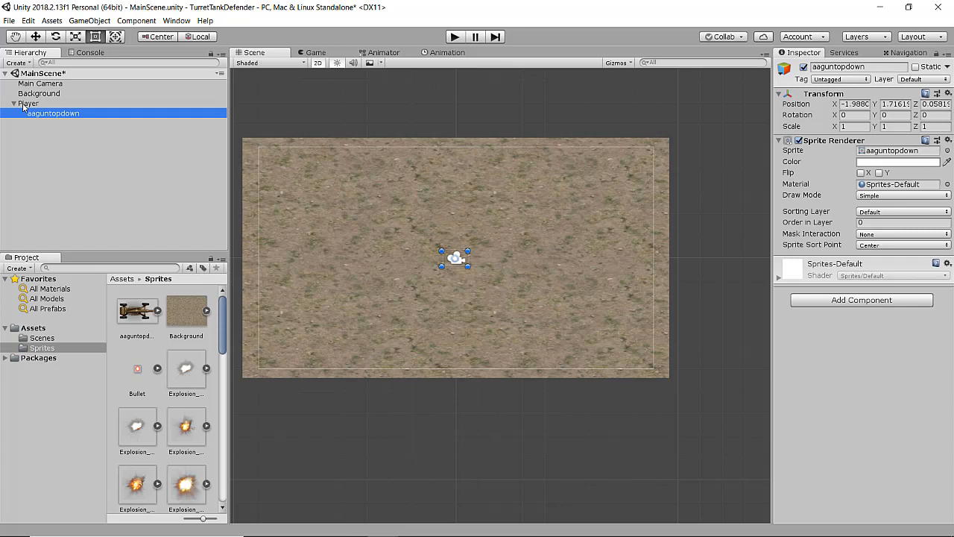
{"action": "left_click", "coordinate": [27, 103]}
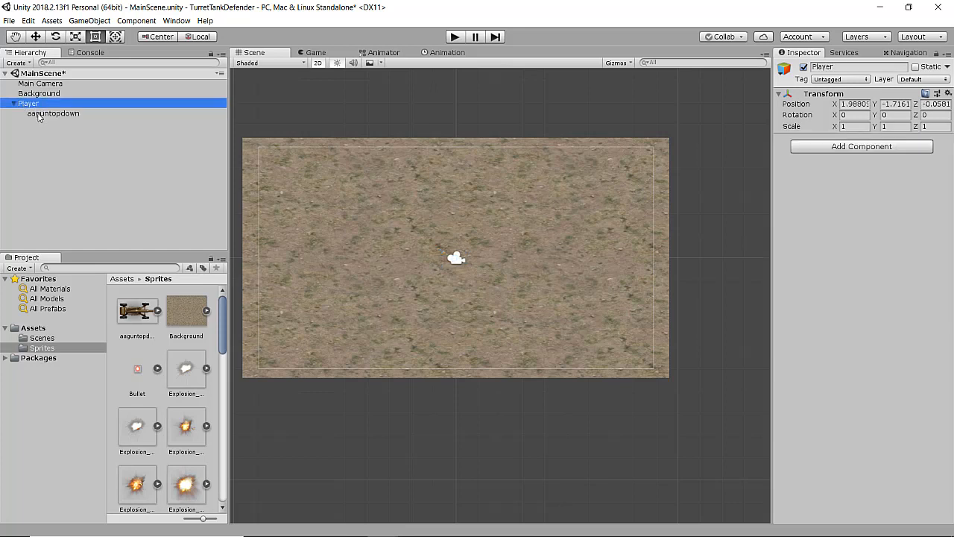
{"action": "left_click", "coordinate": [39, 113]}
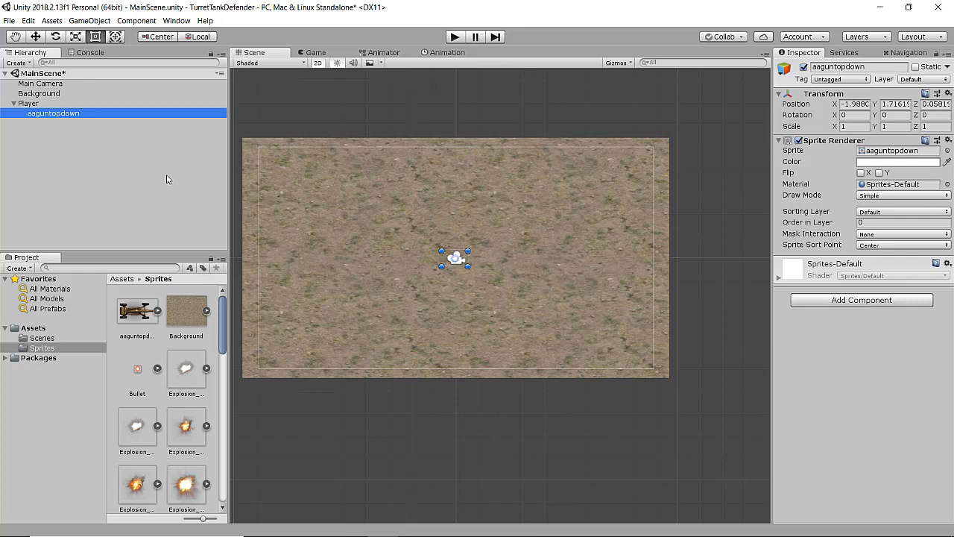
{"action": "left_click", "coordinate": [29, 104]}
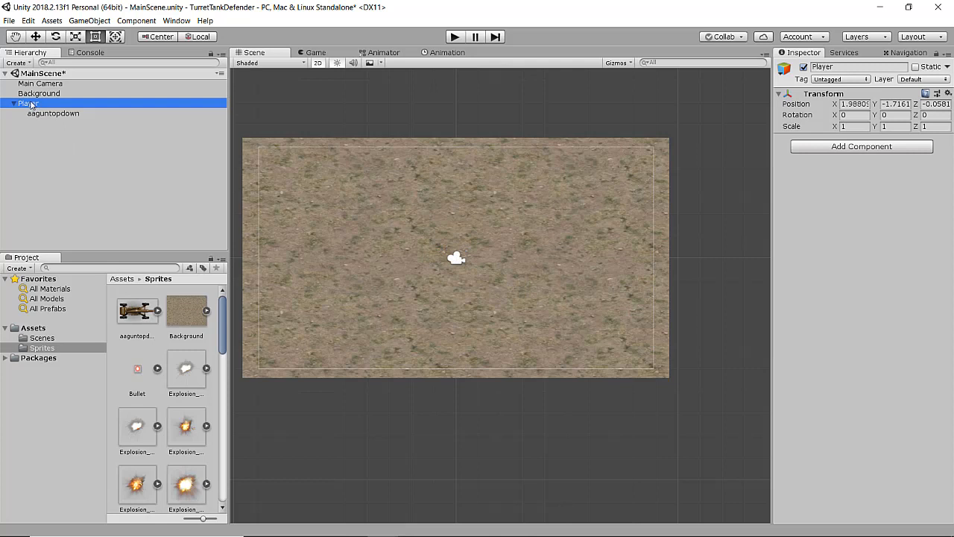
{"action": "left_click", "coordinate": [44, 114]}
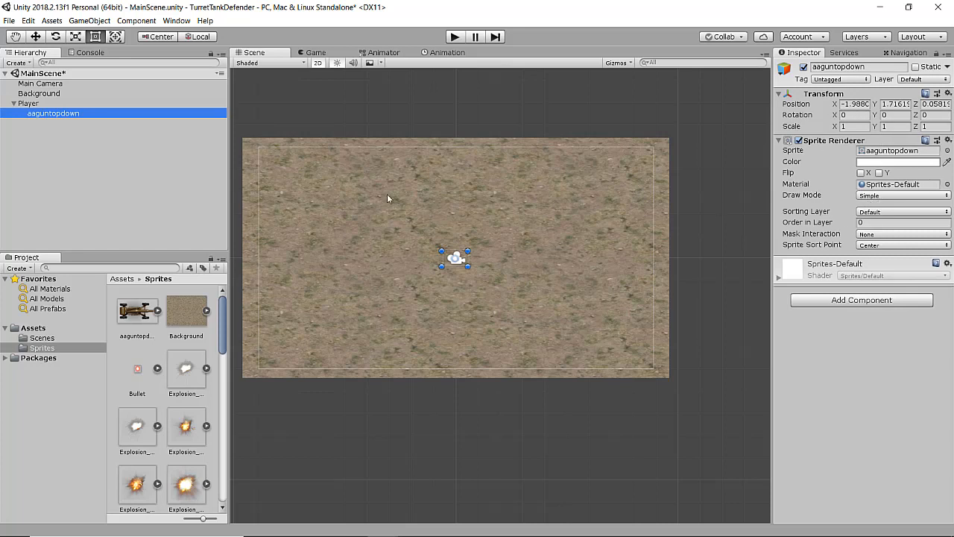
{"action": "left_click", "coordinate": [51, 118]}
Step: Delete the aaguntopdown child object from Player
{"action": "left_click", "coordinate": [39, 155]}
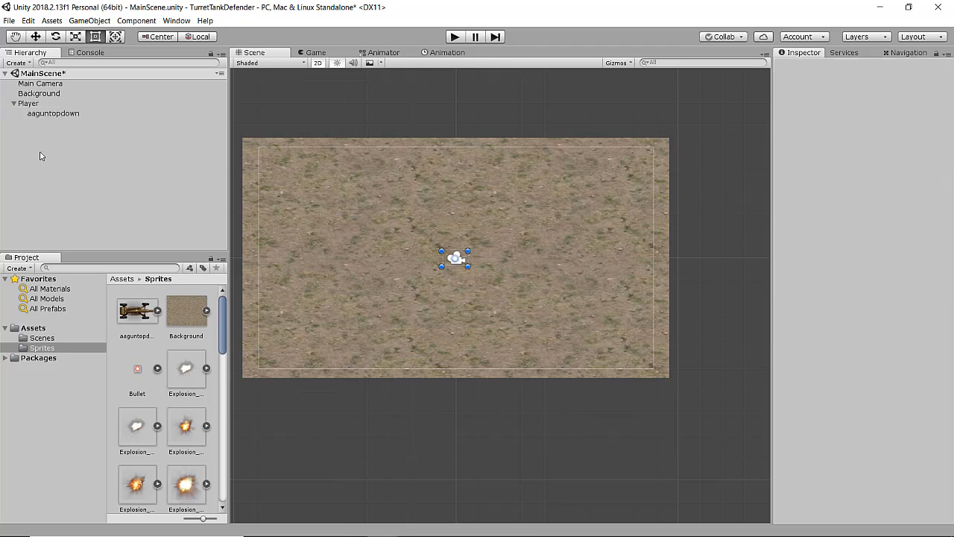
{"action": "left_click", "coordinate": [41, 114]}
{"action": "key", "text": "Delete"}
Step: Add a Sprite Renderer component to the Player object
{"action": "left_click", "coordinate": [26, 105]}
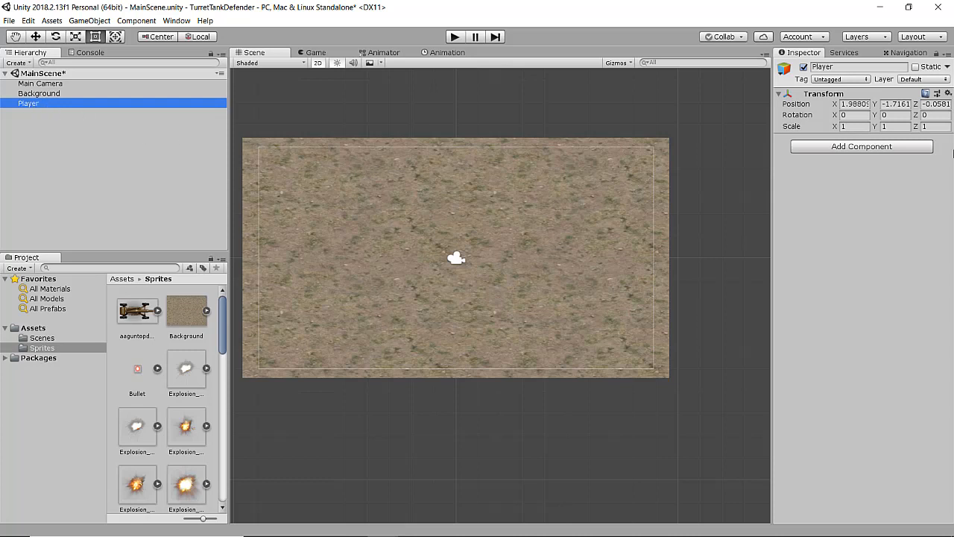
{"action": "left_click", "coordinate": [849, 148]}
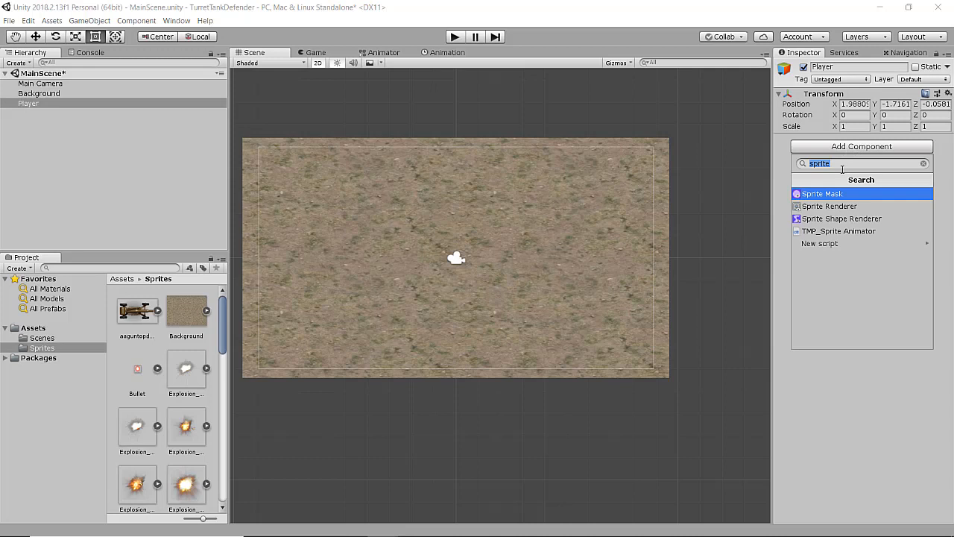
{"action": "left_click", "coordinate": [827, 206]}
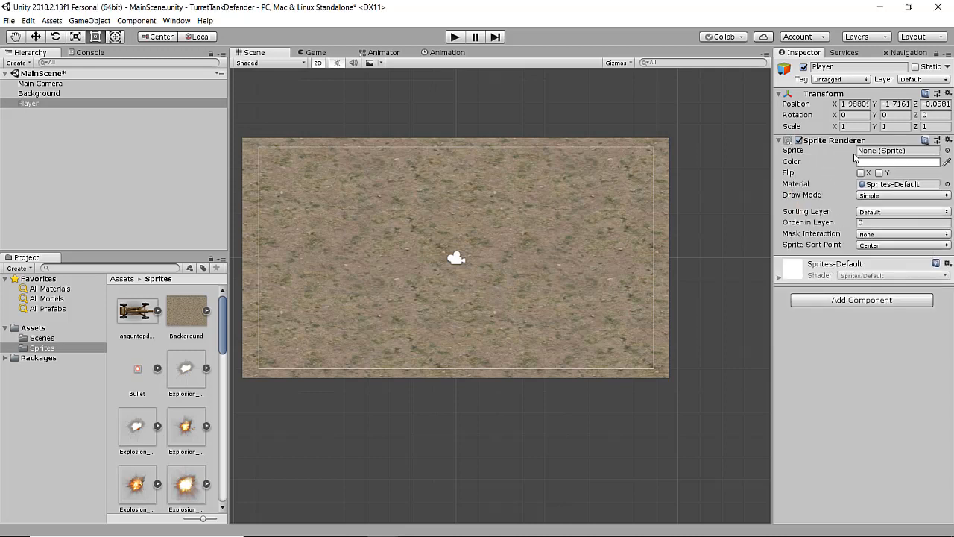
{"action": "left_click", "coordinate": [55, 128]}
Step: Assign the aaguntopdown sprite to the Player's Sprite Renderer and deselect the object
{"action": "left_click", "coordinate": [32, 108]}
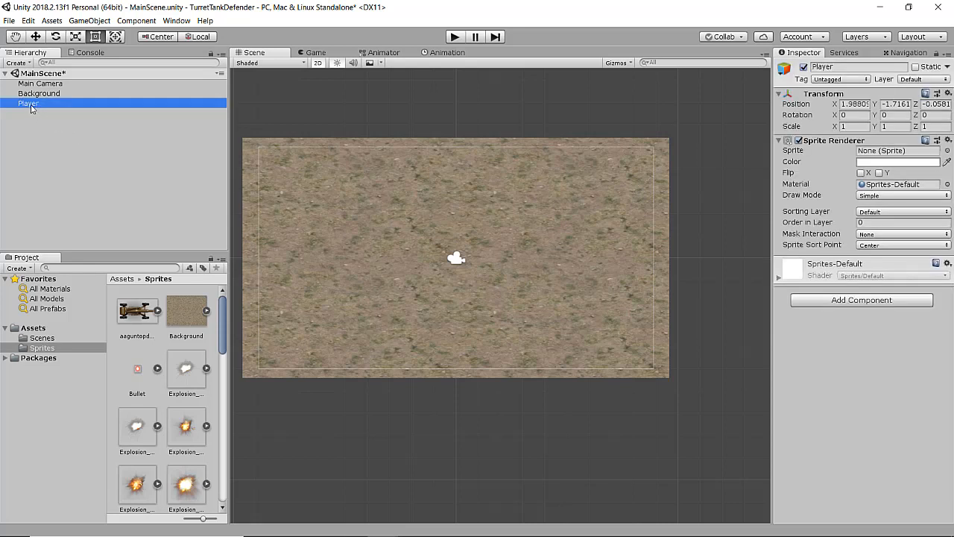
{"action": "left_click", "coordinate": [135, 315]}
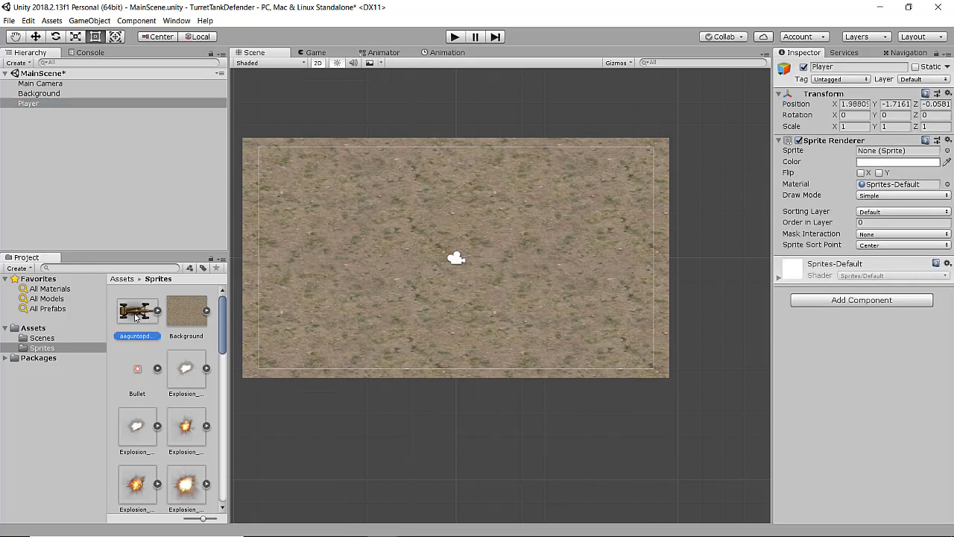
{"action": "left_click_drag", "start_coordinate": [135, 315], "coordinate": [911, 153]}
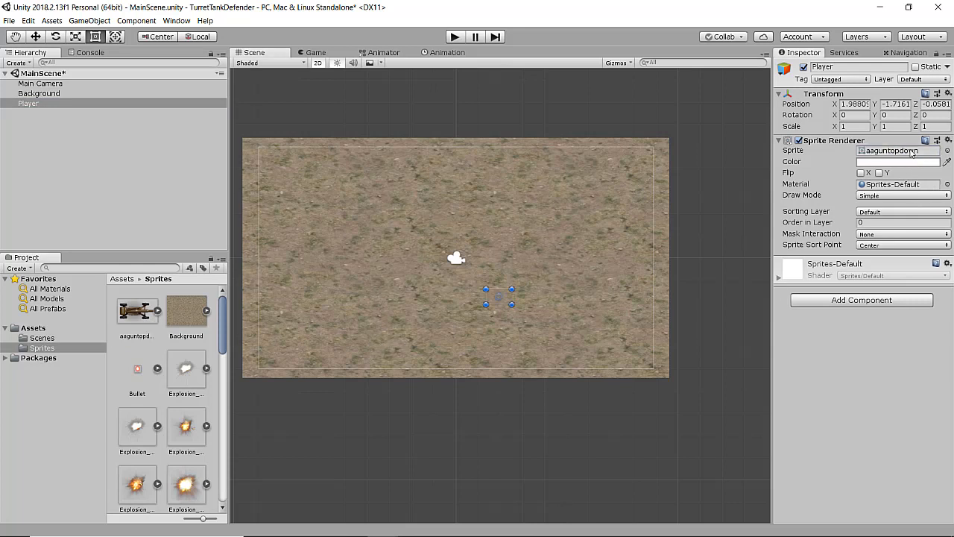
{"action": "left_click", "coordinate": [28, 103]}
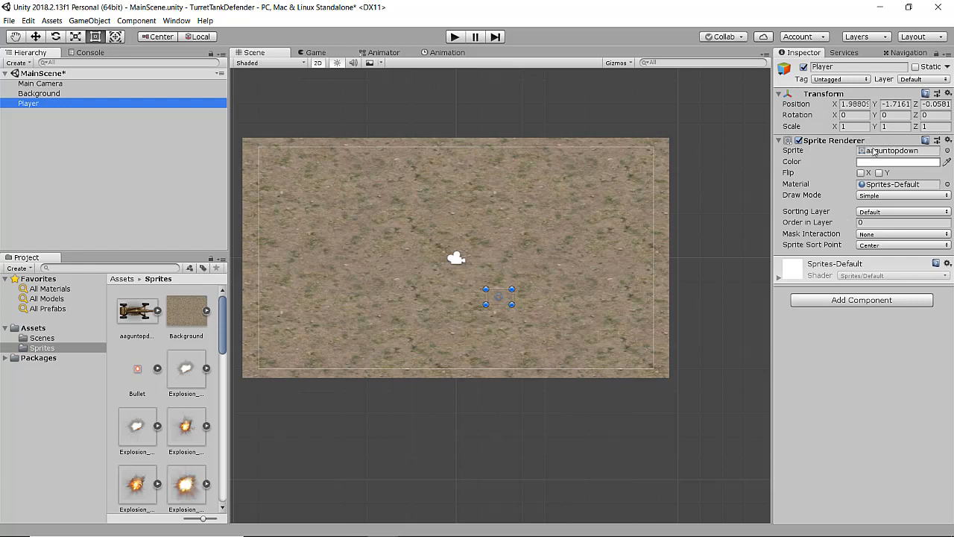
{"action": "left_click", "coordinate": [500, 392]}
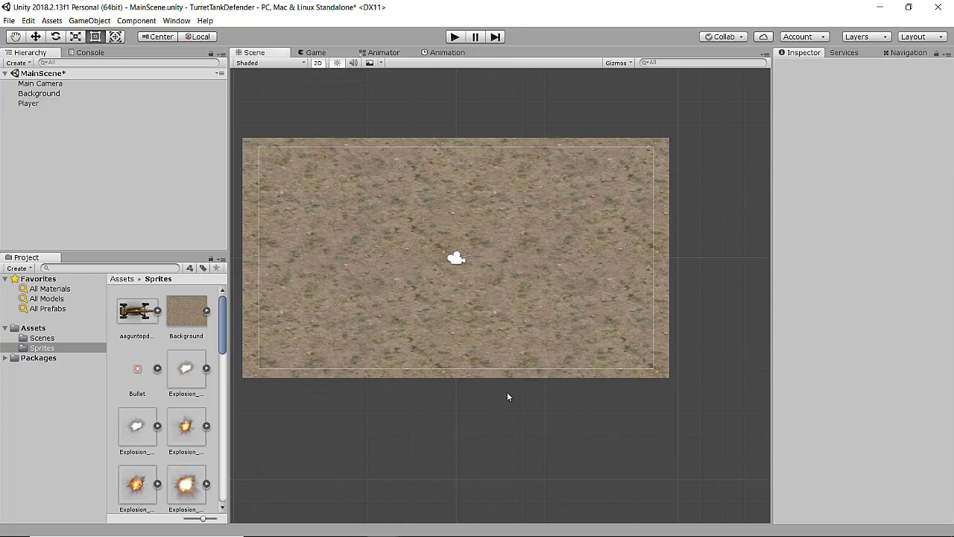
Step: Set the Player sprite's sorting layer to Main and check the Background object's sorting layer against it
{"action": "left_click", "coordinate": [28, 103]}
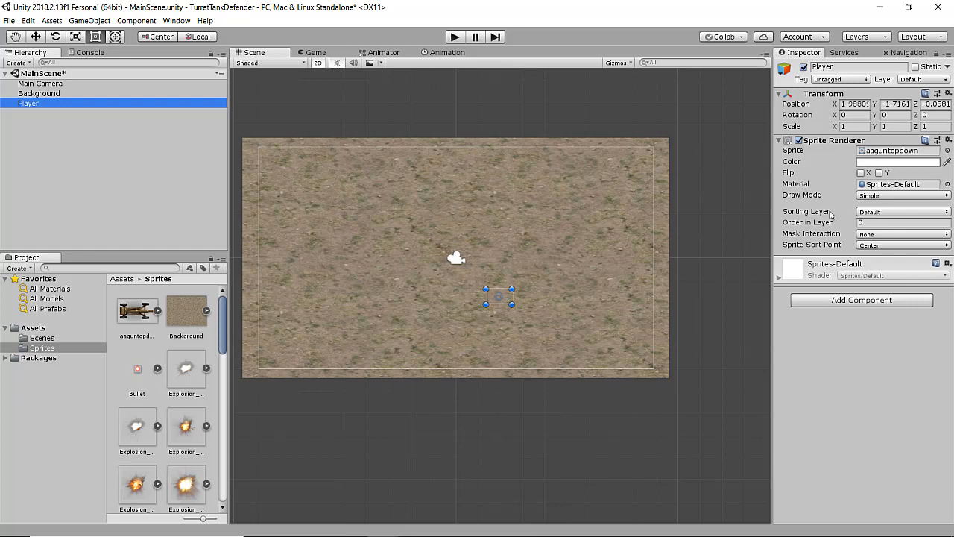
{"action": "left_click", "coordinate": [883, 215]}
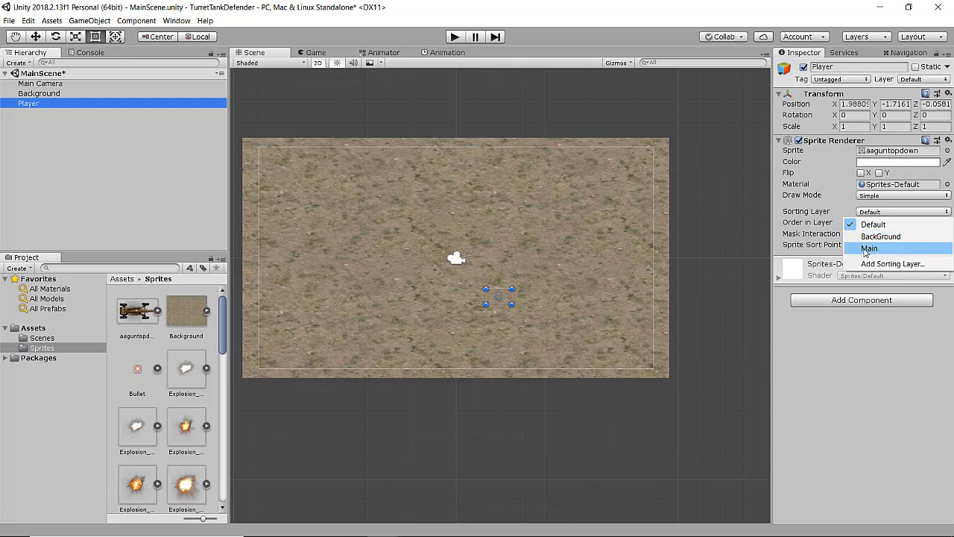
{"action": "left_click", "coordinate": [865, 249]}
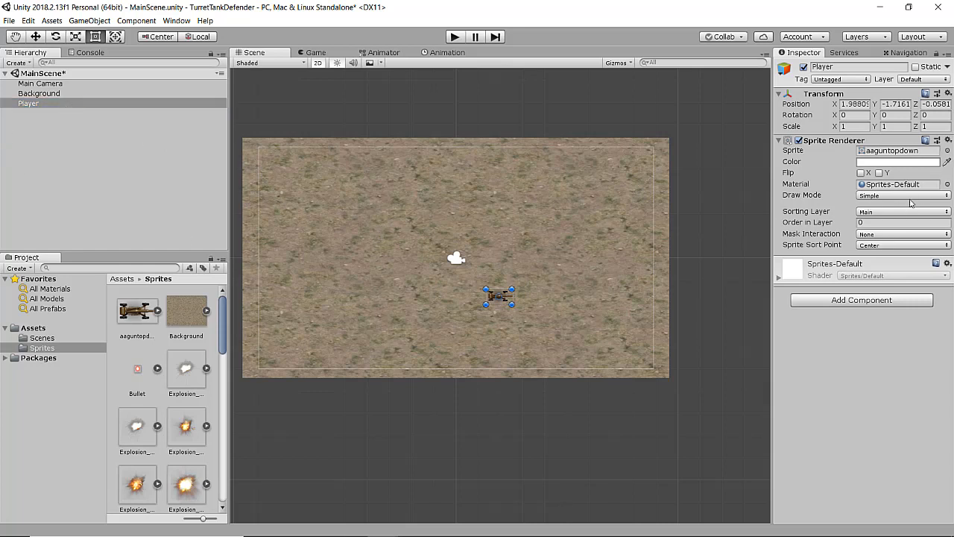
{"action": "left_click", "coordinate": [46, 94]}
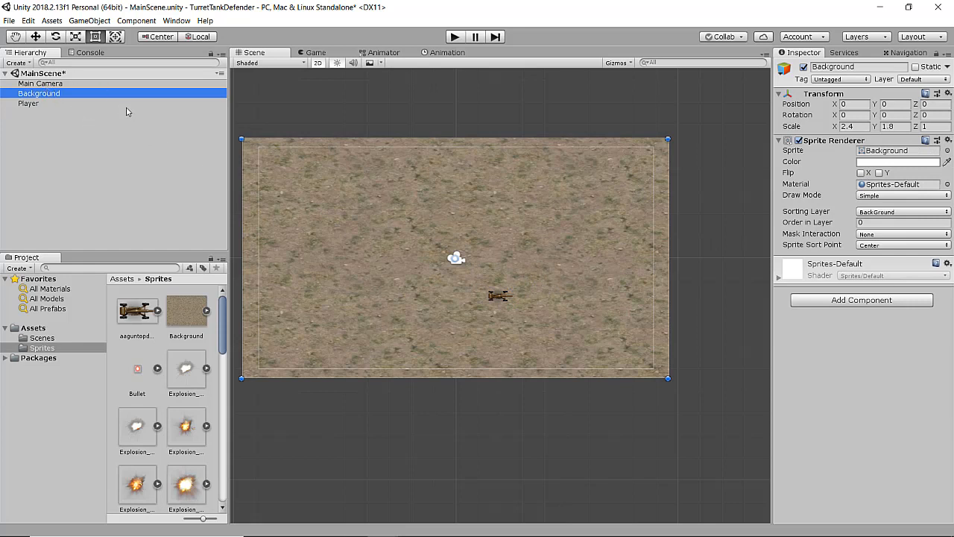
{"action": "left_click", "coordinate": [27, 132]}
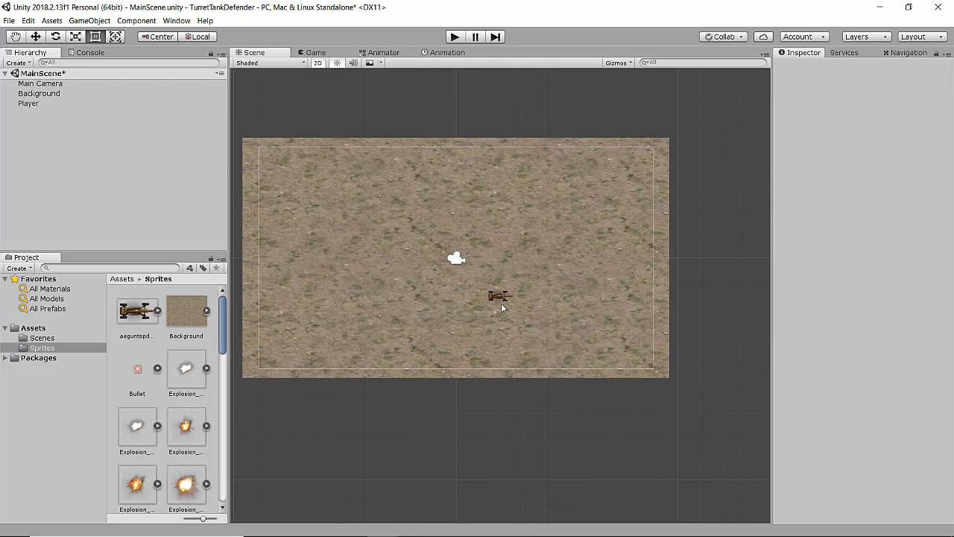
Step: Move the Player to the lower centre of the background, about X -0.11, Y -3.37, and view it in the Game view
{"action": "left_click", "coordinate": [30, 104]}
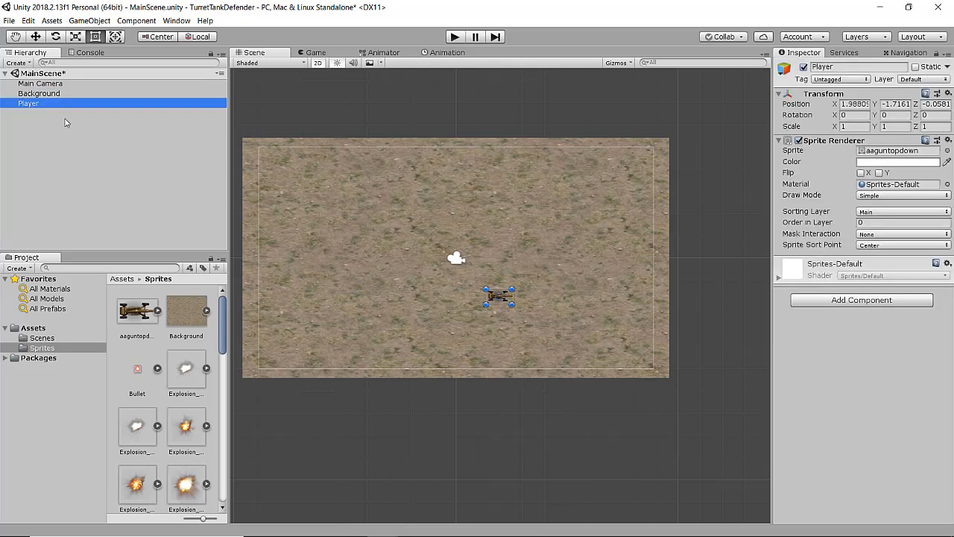
{"action": "left_click_drag", "start_coordinate": [495, 300], "coordinate": [447, 335]}
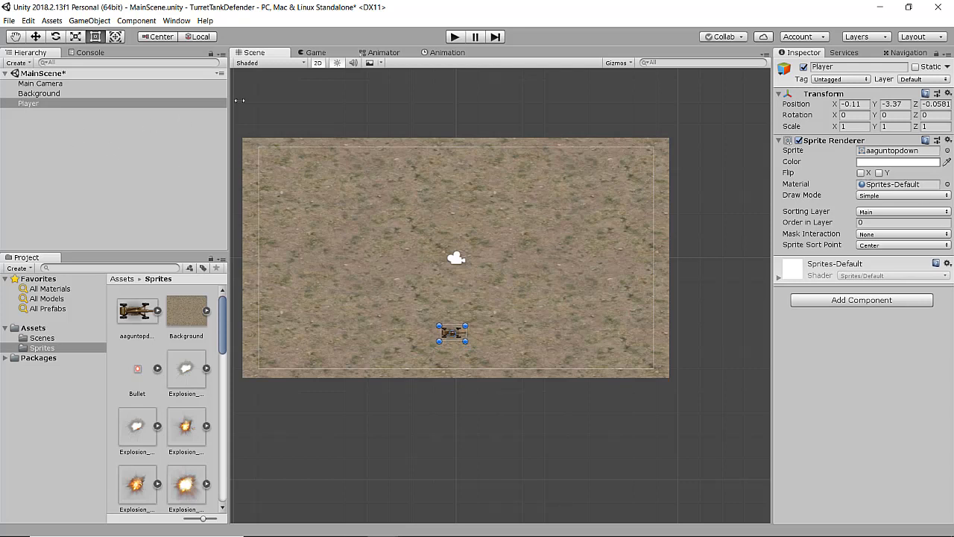
{"action": "left_click", "coordinate": [316, 53]}
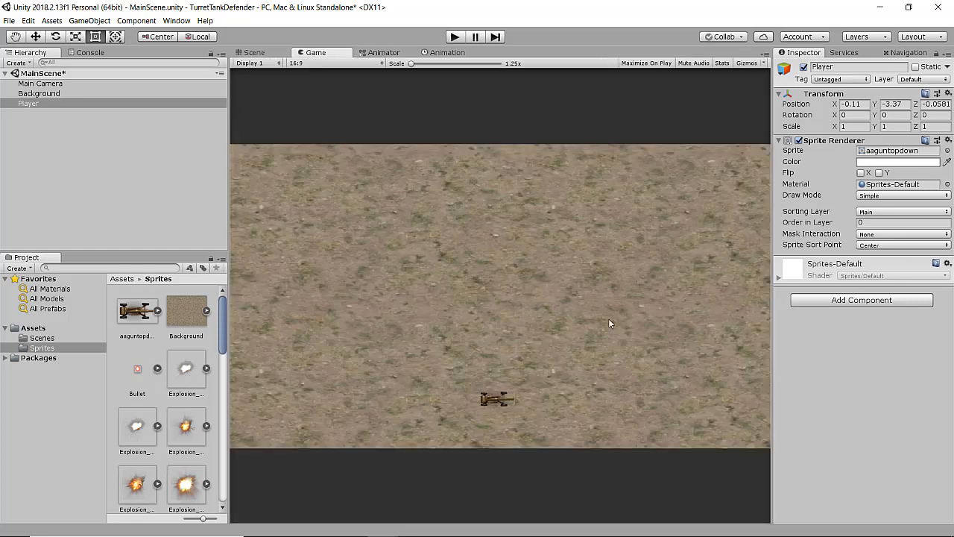
Step: Test-run the scene and stop it, then enable Maximize On Play and run and stop it once more
{"action": "left_click", "coordinate": [457, 37]}
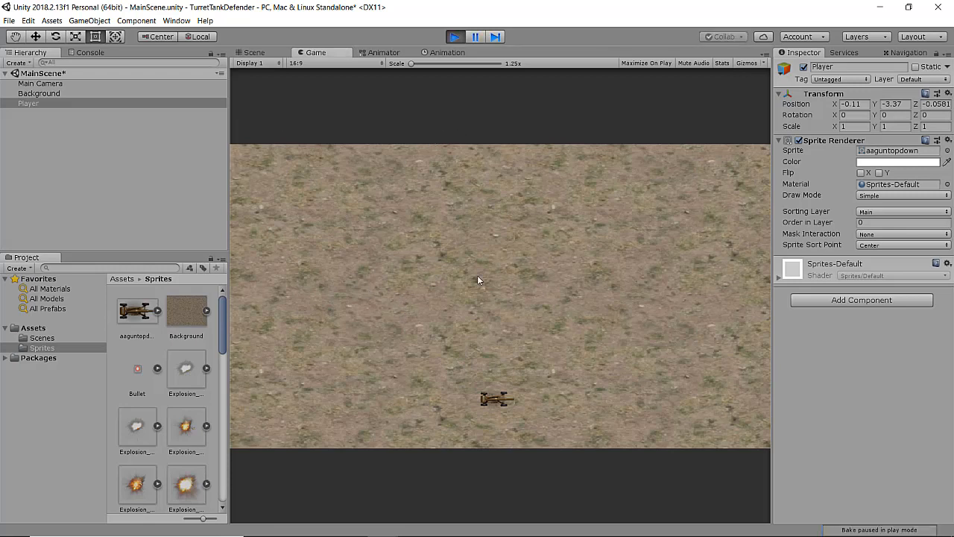
{"action": "left_click", "coordinate": [456, 36]}
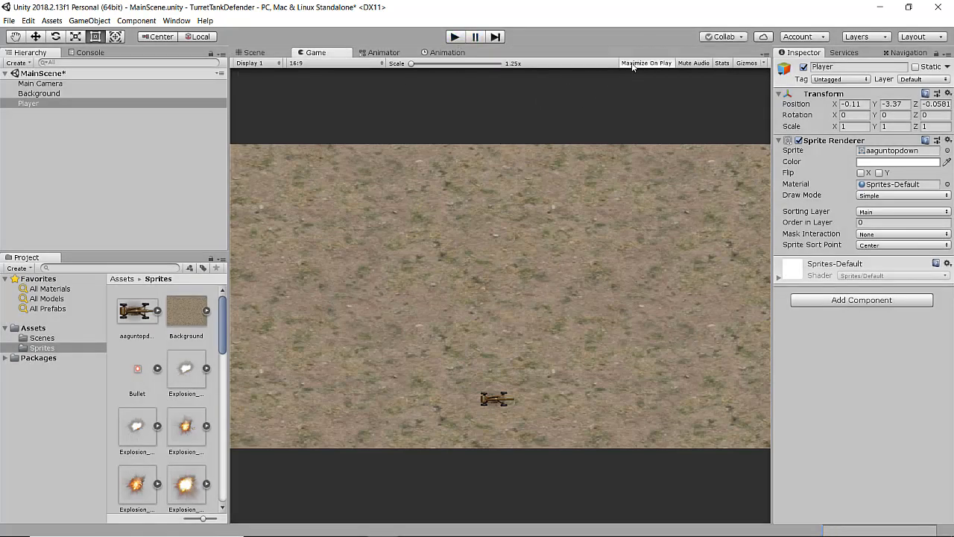
{"action": "left_click", "coordinate": [456, 37]}
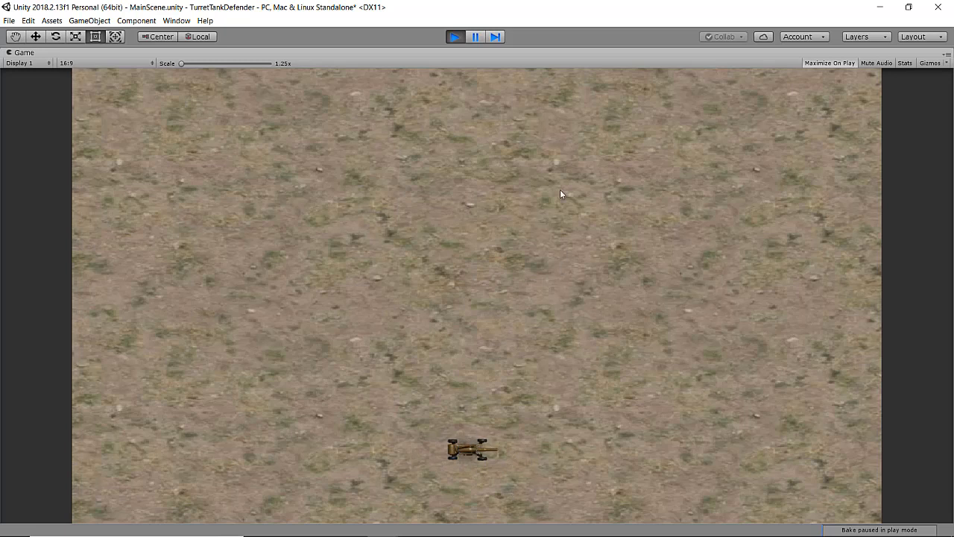
{"action": "left_click", "coordinate": [455, 38]}
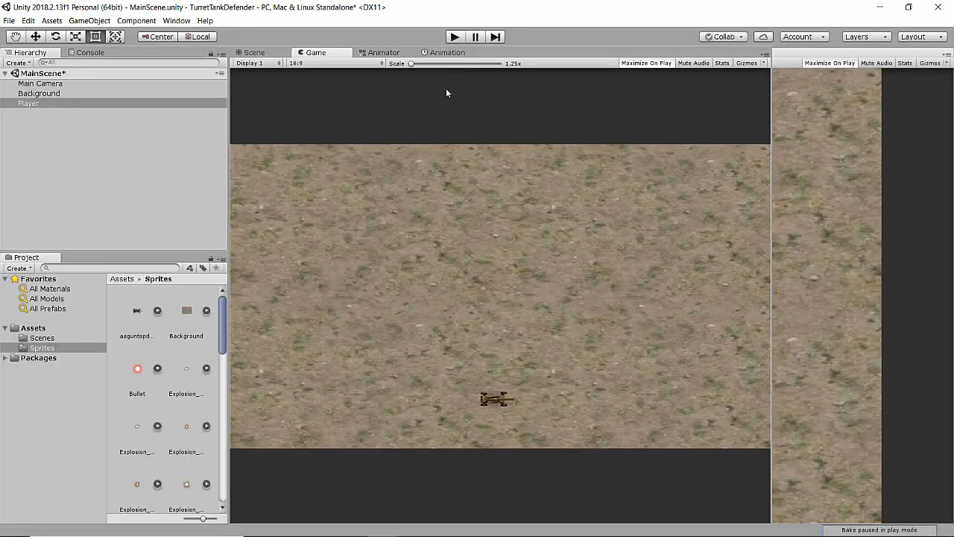
Step: Review the components of the Background, Player and Main Camera objects, leaving nothing selected
{"action": "left_click", "coordinate": [32, 96]}
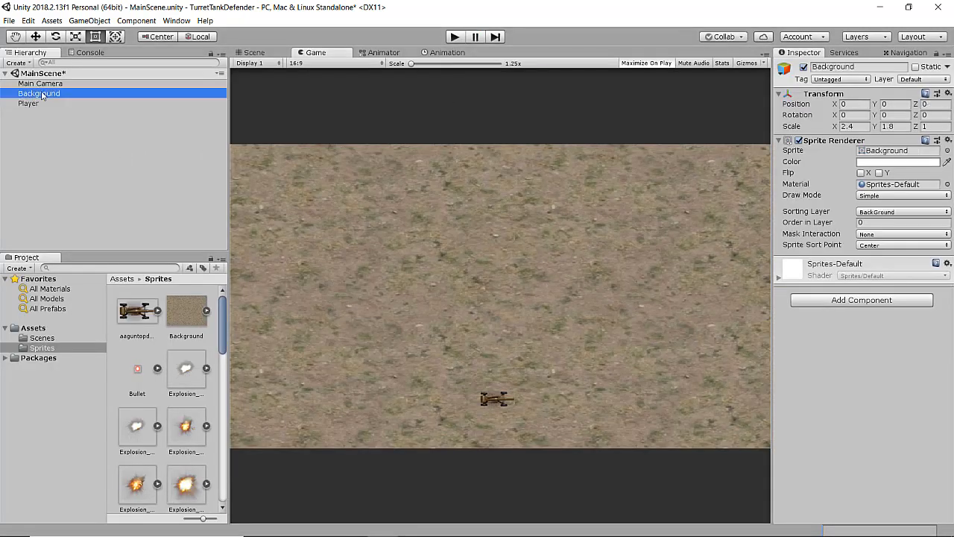
{"action": "left_click", "coordinate": [47, 141]}
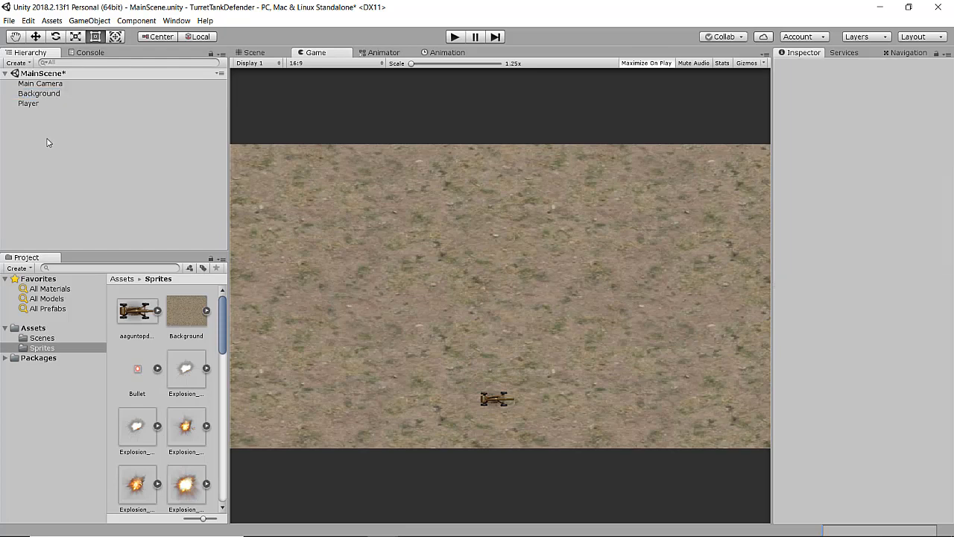
{"action": "left_click", "coordinate": [32, 95]}
{"action": "left_click", "coordinate": [58, 103]}
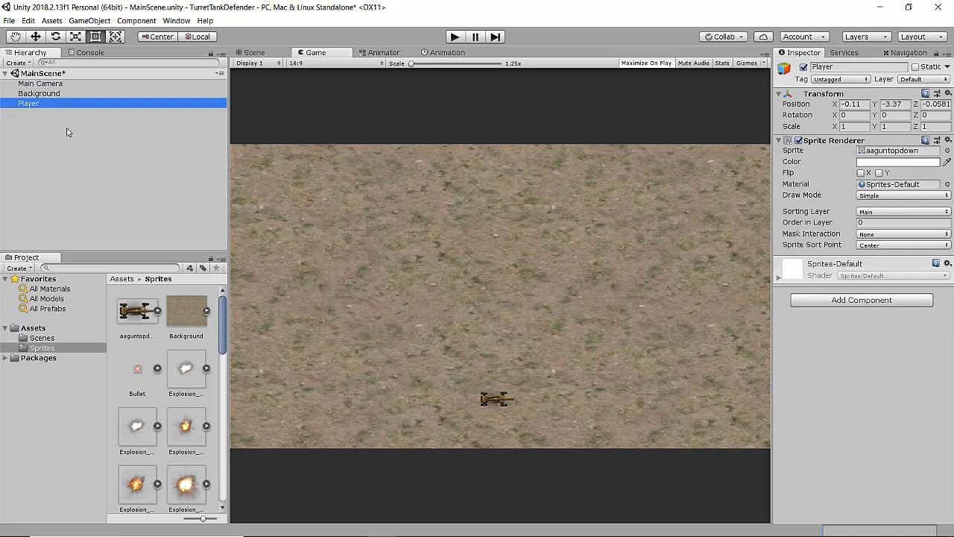
{"action": "left_click", "coordinate": [35, 96]}
{"action": "left_click", "coordinate": [33, 105]}
{"action": "left_click", "coordinate": [33, 83]}
{"action": "left_click", "coordinate": [33, 103]}
{"action": "left_click", "coordinate": [32, 132]}
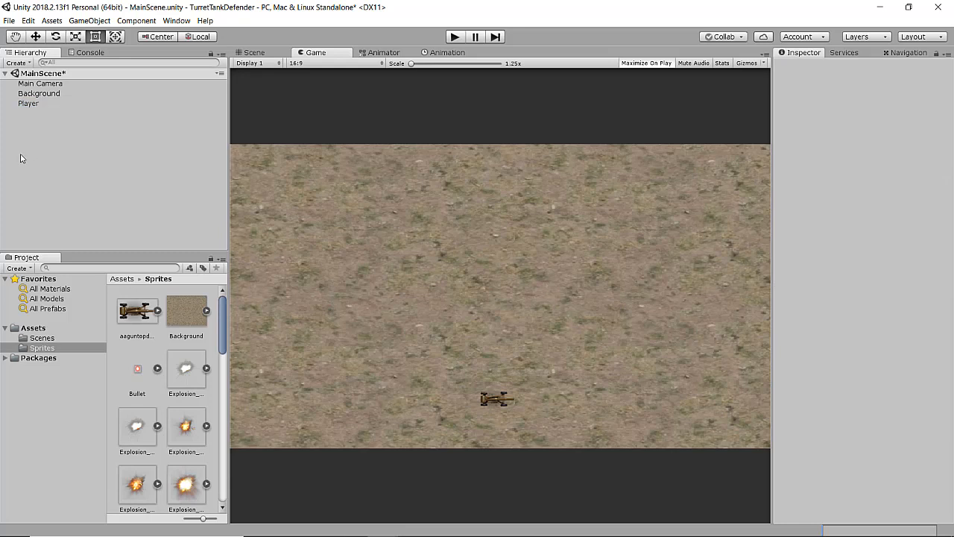
Step: Save MainScene and check the file commands for saving the scene without choosing another one
{"action": "key", "text": "ctrl+s"}
{"action": "left_click", "coordinate": [9, 20]}
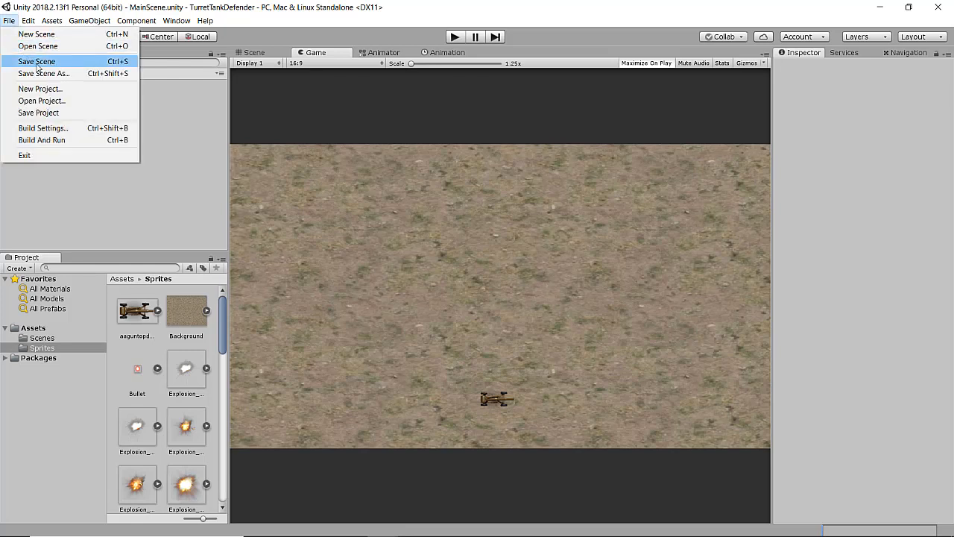
{"action": "left_click", "coordinate": [152, 185]}
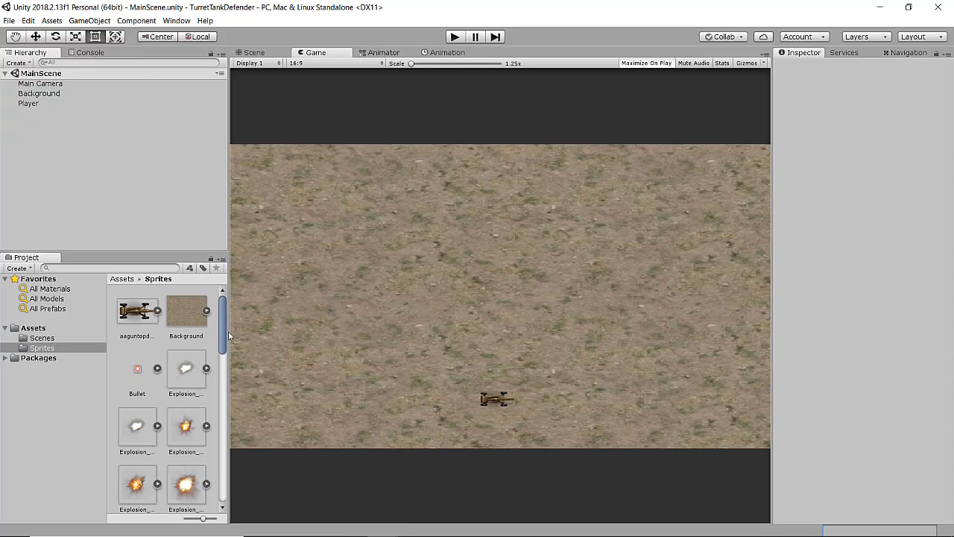